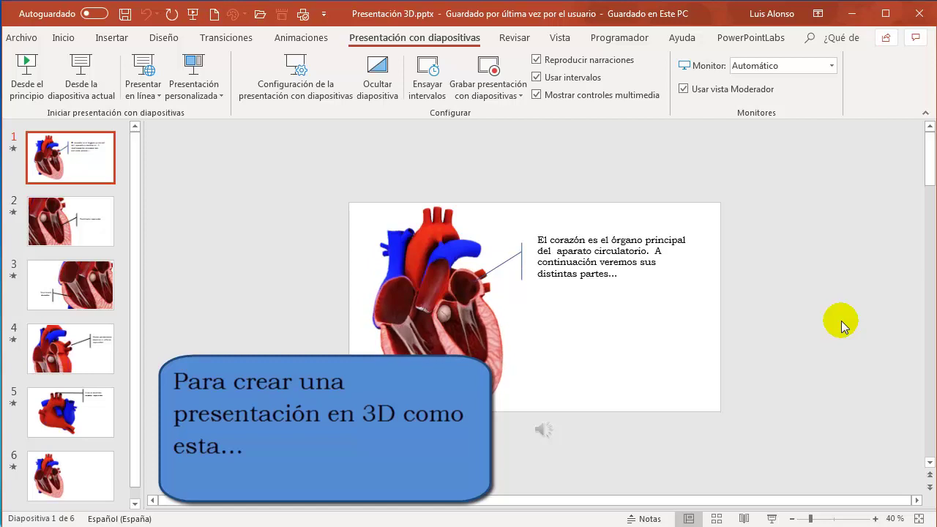
- Review slides 2 through 6, then start the slide show from slide 6 with Shift+F5
{"action": "left_click", "coordinate": [40, 246]}
{"action": "left_click", "coordinate": [110, 289]}
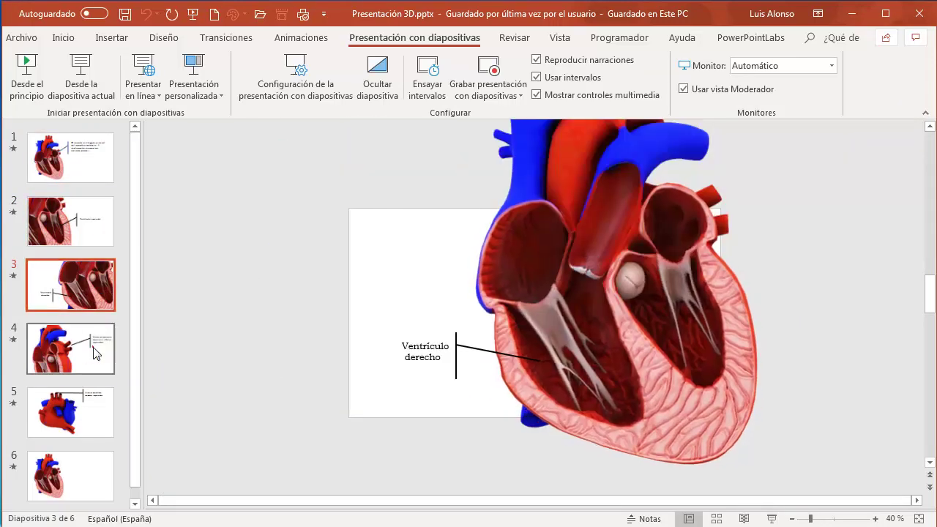
{"action": "left_click", "coordinate": [95, 354]}
{"action": "left_click", "coordinate": [95, 408]}
{"action": "left_click", "coordinate": [100, 475]}
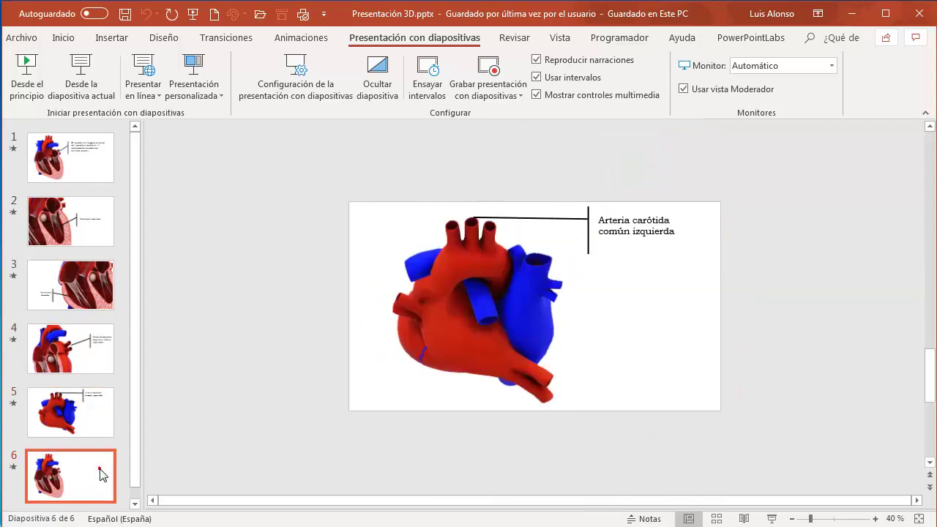
{"action": "key", "text": "shift+F5"}
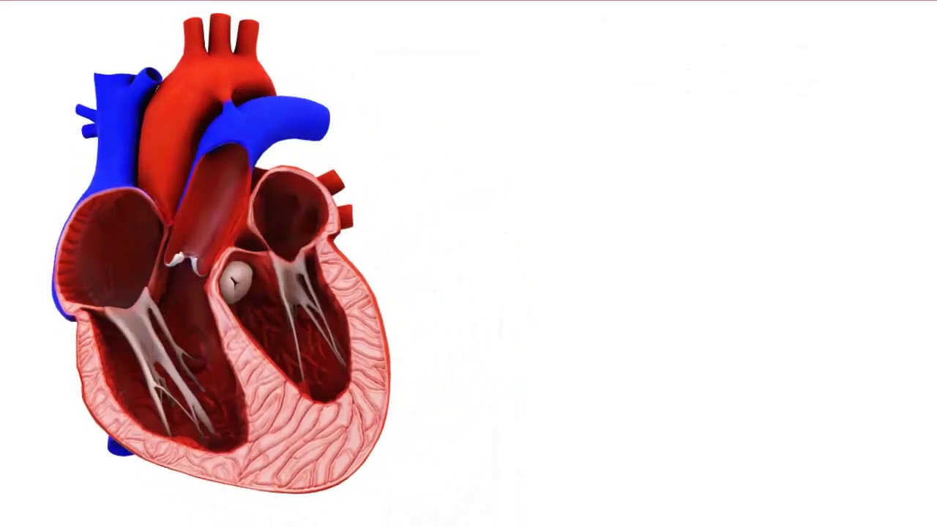
- Exit the full-screen heart slide show with Esc to return to editing
{"action": "key", "text": "Escape"}
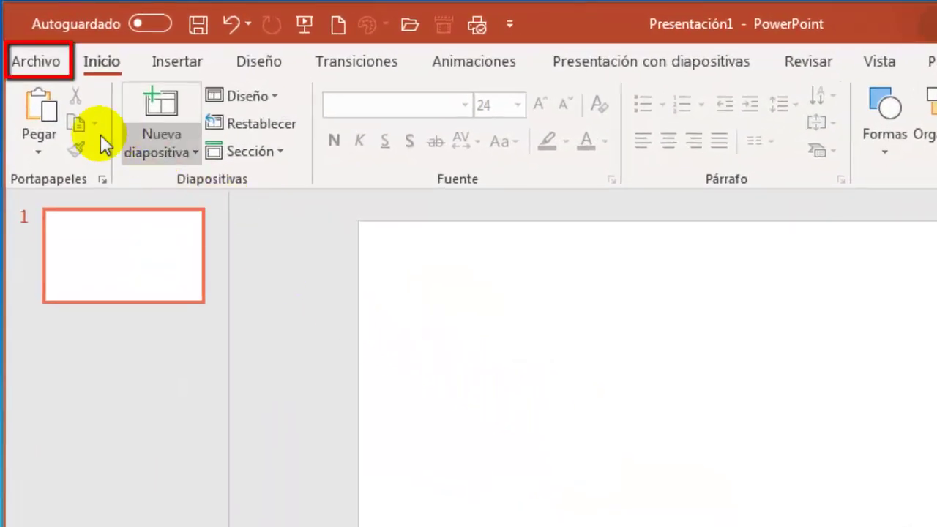
- Check Opciones de actualización on the Archivo > Cuenta page, then go back to Presentación1
{"action": "left_click", "coordinate": [50, 57]}
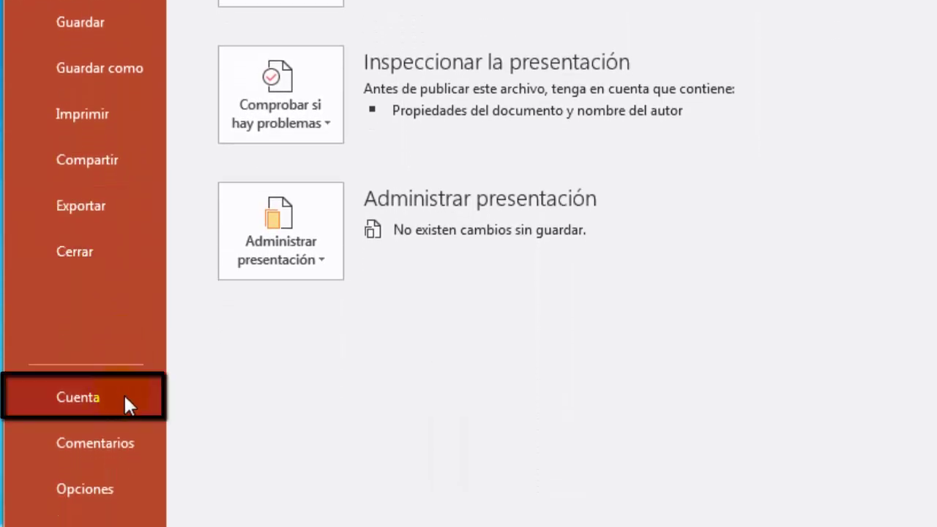
{"action": "left_click", "coordinate": [120, 399]}
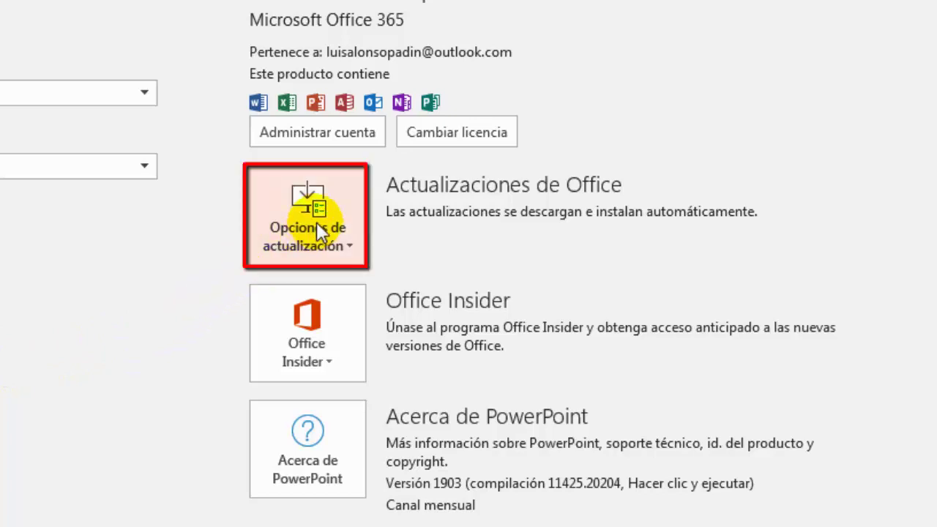
{"action": "left_click", "coordinate": [316, 221]}
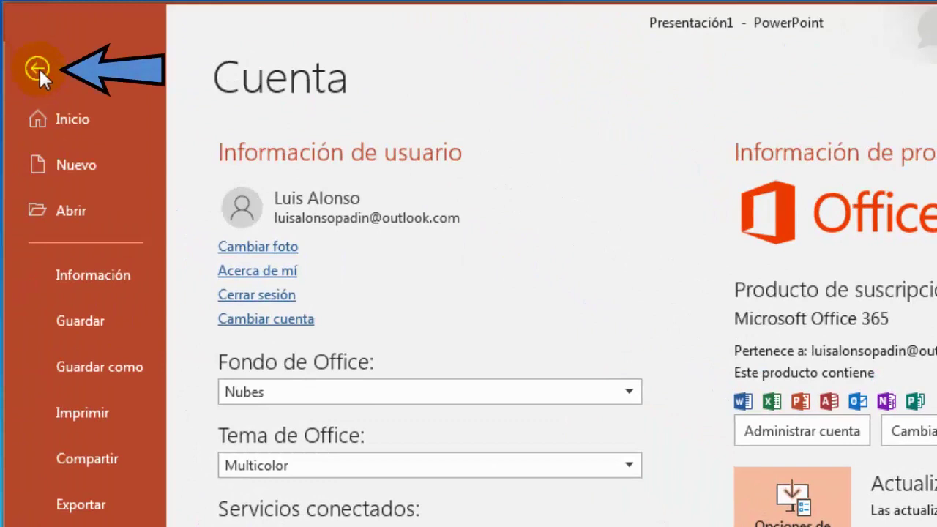
{"action": "left_click", "coordinate": [39, 66]}
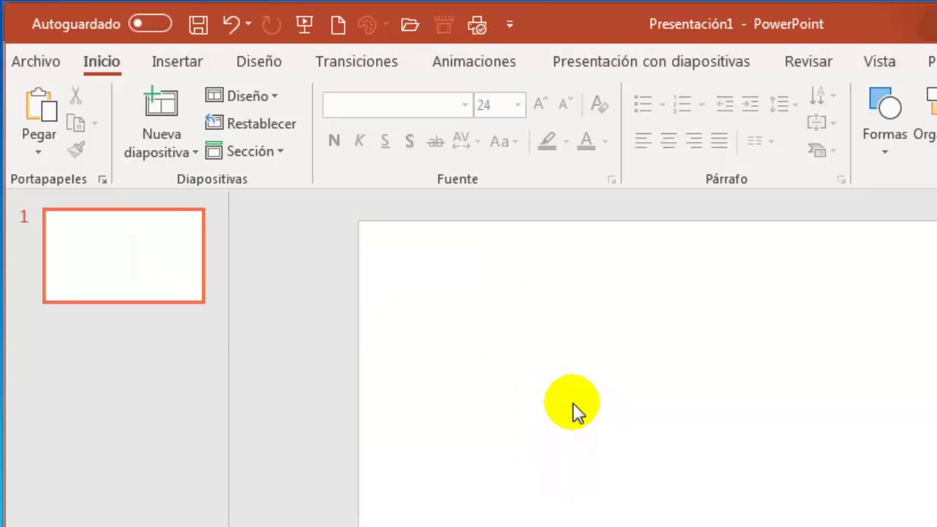
- Choose Modelos 3D > Desde orígenes en línea from the Insertar tab
{"action": "left_click", "coordinate": [187, 63]}
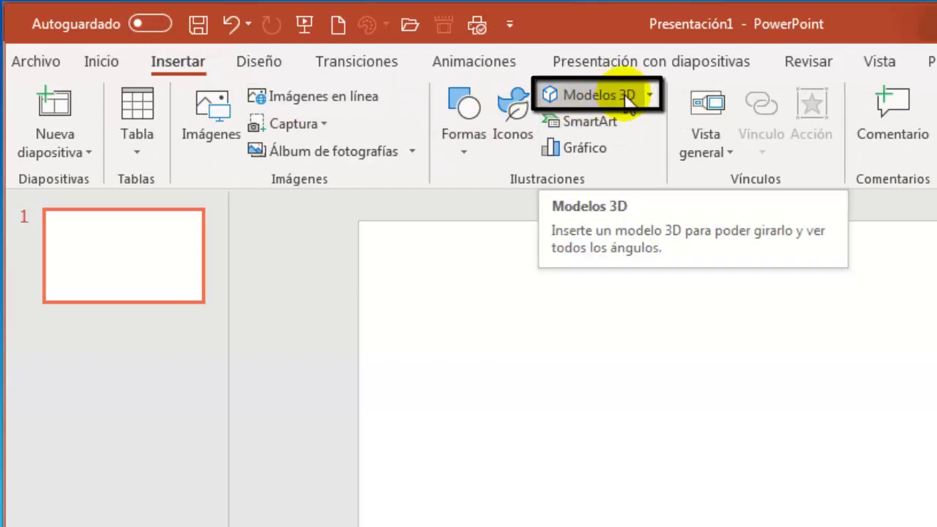
{"action": "left_click", "coordinate": [652, 96]}
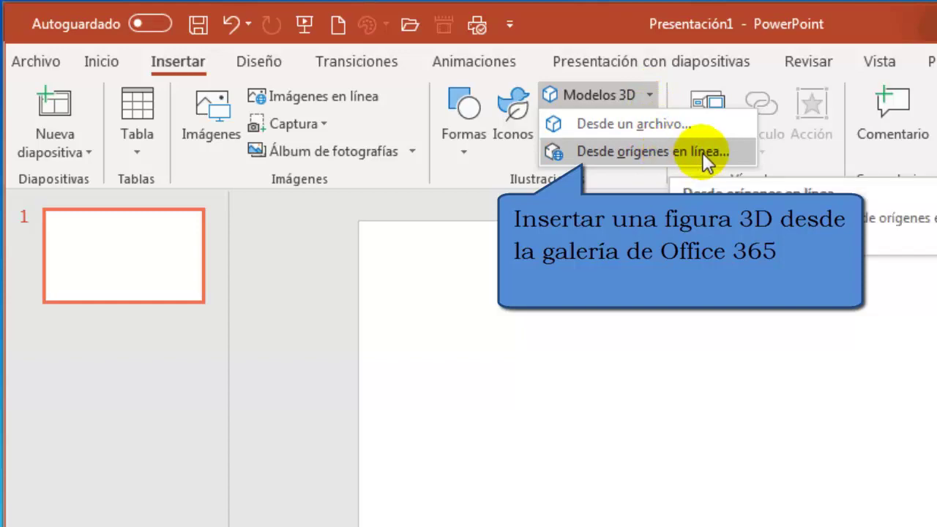
{"action": "left_click", "coordinate": [738, 152]}
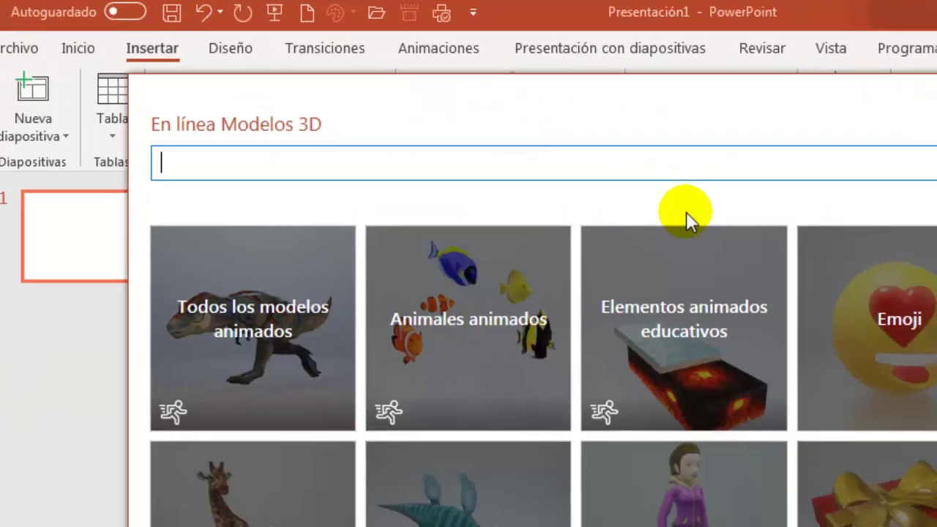
- Scroll through the gallery's category tiles and open 'Todos los modelos animados'
{"action": "scroll", "coordinate": [458, 167], "scroll_direction": "down", "scroll_amount": 2}
{"action": "scroll", "coordinate": [458, 167], "scroll_direction": "down", "scroll_amount": 2}
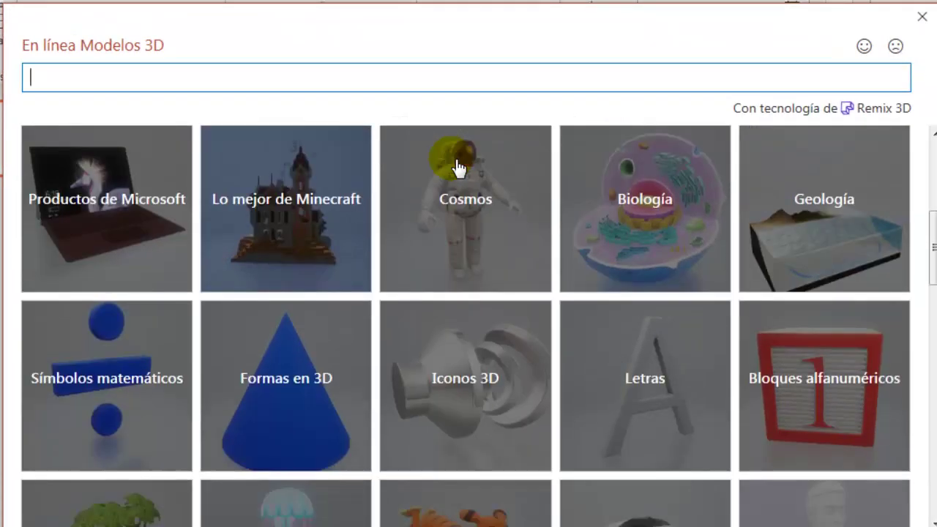
{"action": "scroll", "coordinate": [457, 167], "scroll_direction": "down", "scroll_amount": 4}
{"action": "scroll", "coordinate": [458, 167], "scroll_direction": "down", "scroll_amount": 2}
{"action": "scroll", "coordinate": [458, 167], "scroll_direction": "down", "scroll_amount": 3}
{"action": "scroll", "coordinate": [454, 165], "scroll_direction": "down", "scroll_amount": 2}
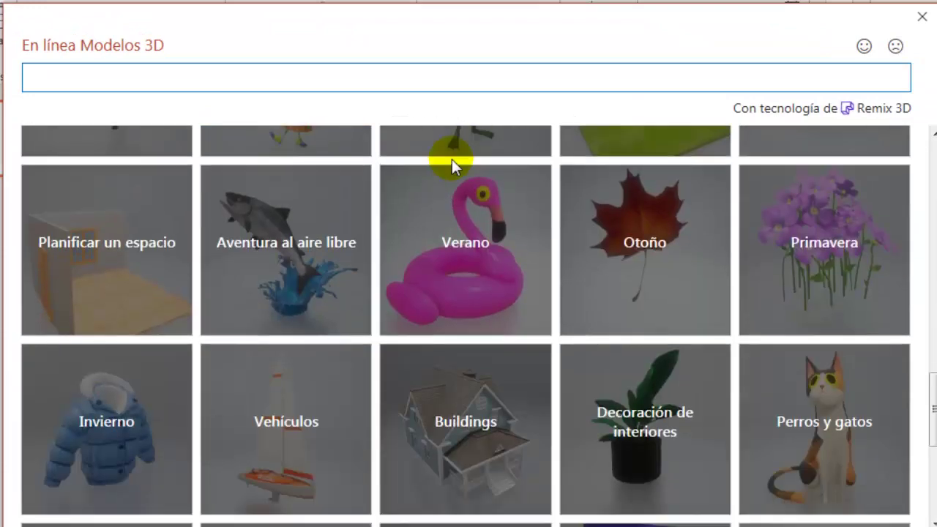
{"action": "scroll", "coordinate": [452, 166], "scroll_direction": "down", "scroll_amount": 4}
{"action": "scroll", "coordinate": [432, 198], "scroll_direction": "up", "scroll_amount": 2}
{"action": "scroll", "coordinate": [424, 215], "scroll_direction": "up", "scroll_amount": 2}
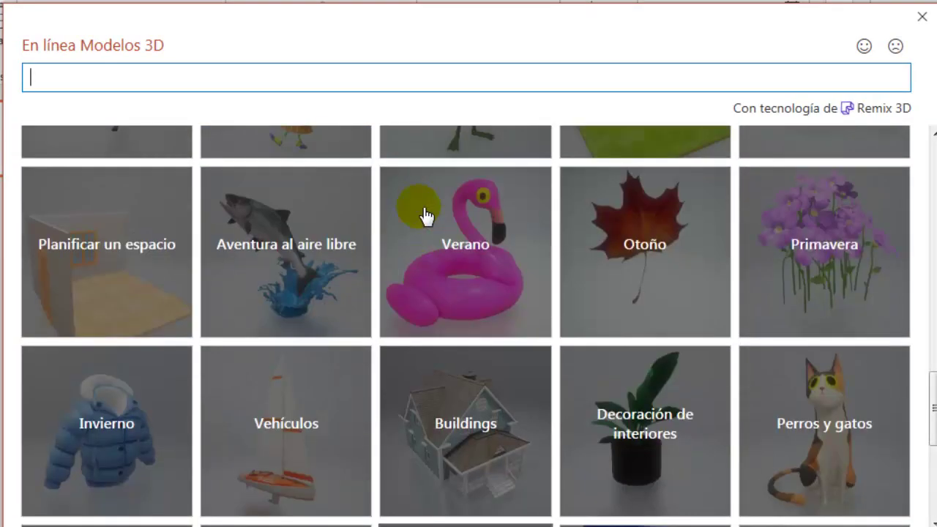
{"action": "scroll", "coordinate": [425, 215], "scroll_direction": "up", "scroll_amount": 5}
{"action": "scroll", "coordinate": [424, 215], "scroll_direction": "up", "scroll_amount": 5}
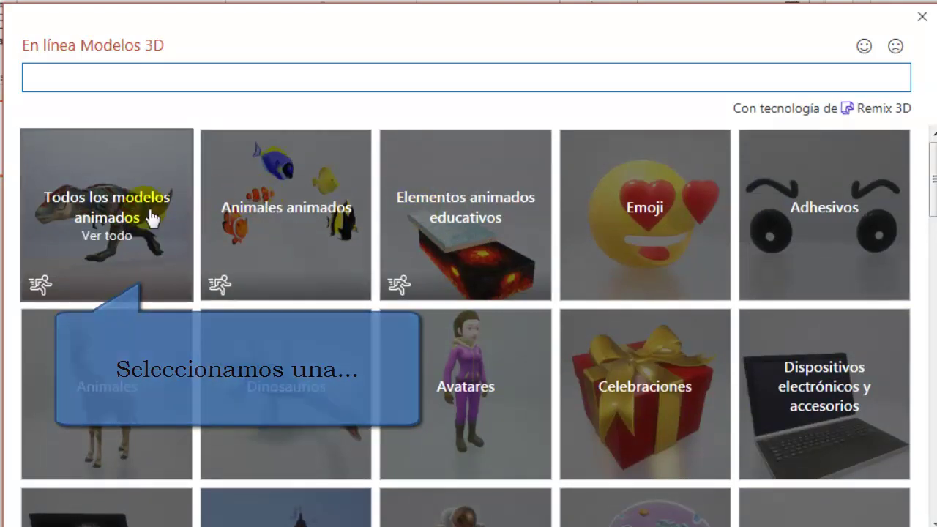
{"action": "left_click", "coordinate": [124, 210]}
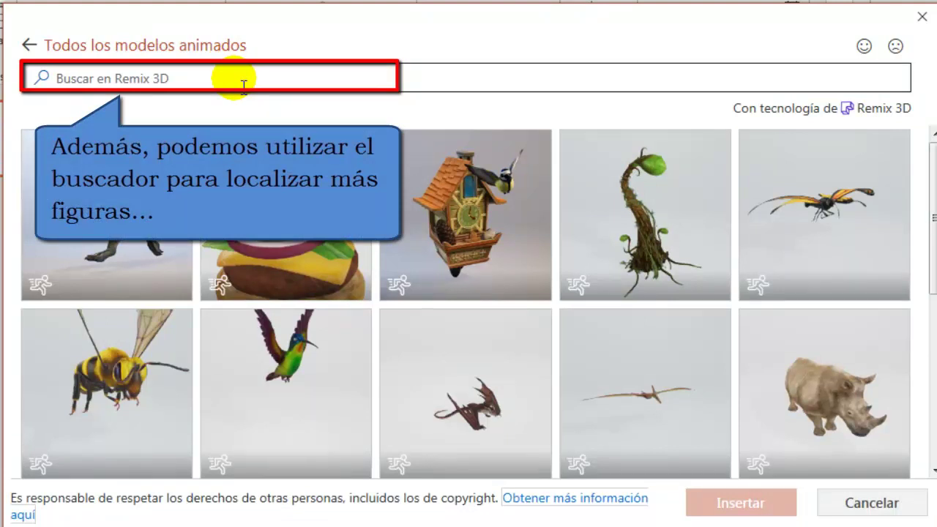
- Search the 3D gallery for 'zorro', browse the results, then return to the animated models
{"action": "left_click", "coordinate": [244, 86]}
{"action": "type", "text": "zorr"}
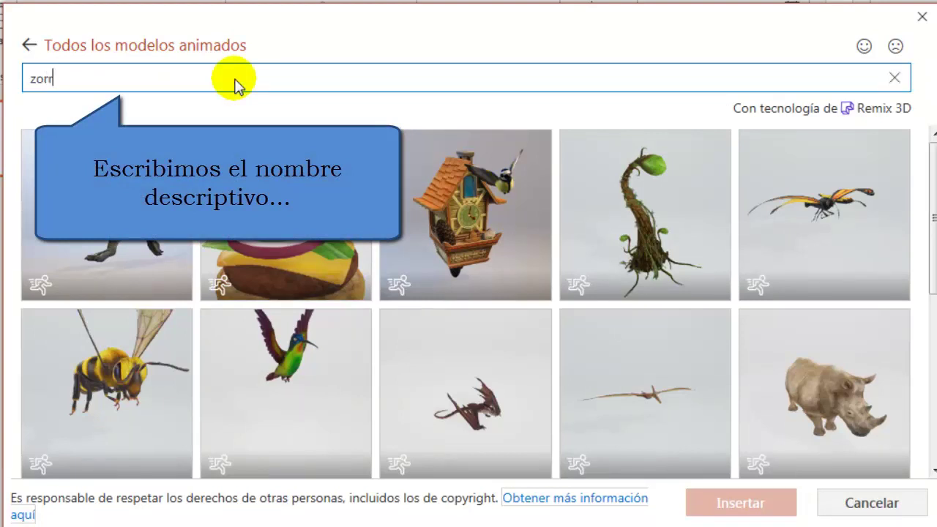
{"action": "type", "text": "o"}
{"action": "key", "text": "Return"}
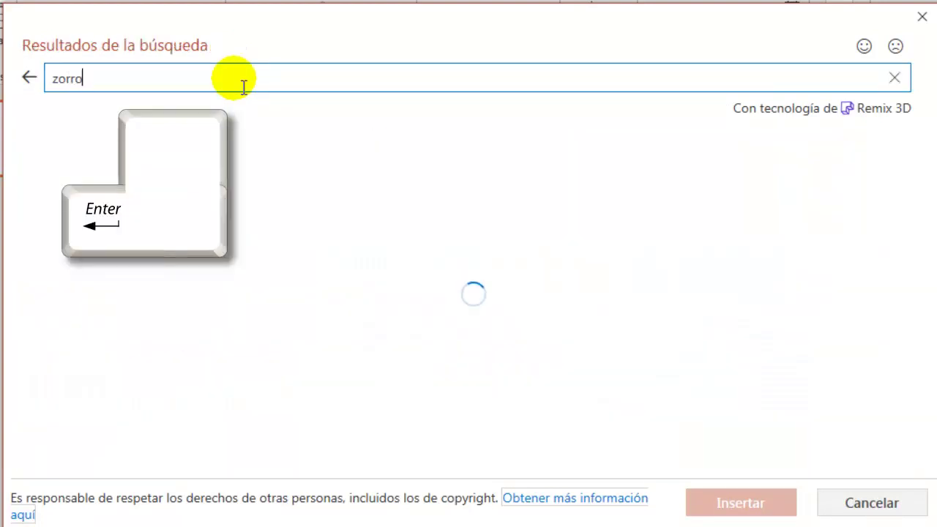
{"action": "scroll", "coordinate": [432, 298], "scroll_direction": "down", "scroll_amount": 2}
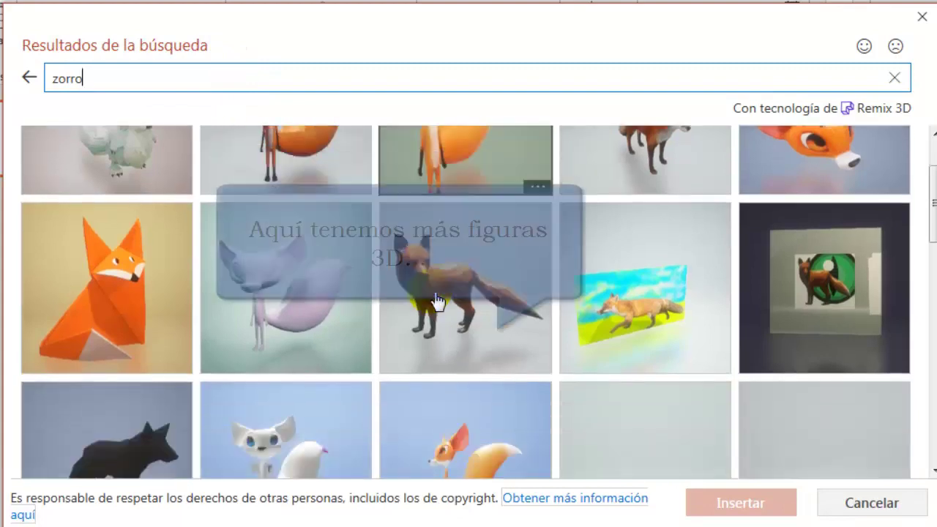
{"action": "scroll", "coordinate": [434, 301], "scroll_direction": "down", "scroll_amount": 5}
{"action": "scroll", "coordinate": [435, 301], "scroll_direction": "down", "scroll_amount": 5}
{"action": "scroll", "coordinate": [437, 304], "scroll_direction": "down", "scroll_amount": 5}
{"action": "scroll", "coordinate": [437, 302], "scroll_direction": "up", "scroll_amount": 5}
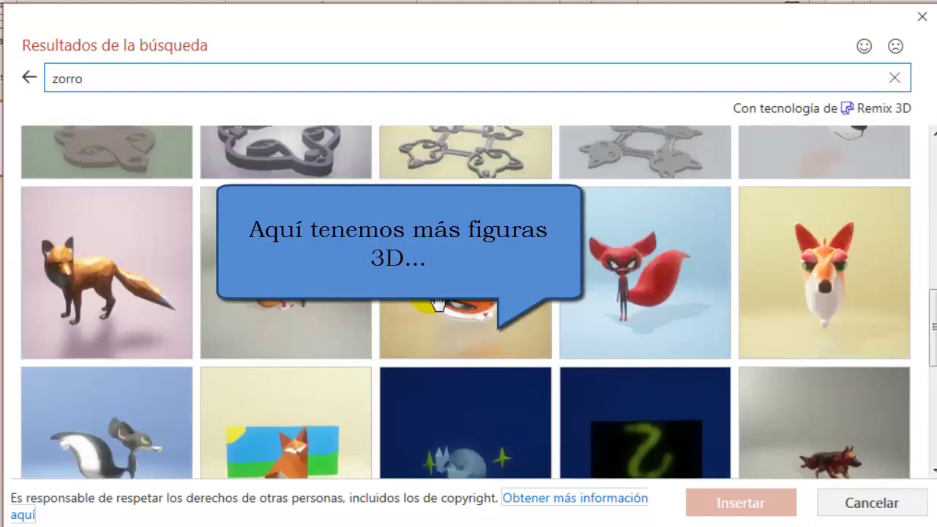
{"action": "scroll", "coordinate": [436, 297], "scroll_direction": "up", "scroll_amount": 5}
{"action": "scroll", "coordinate": [435, 293], "scroll_direction": "up", "scroll_amount": 7}
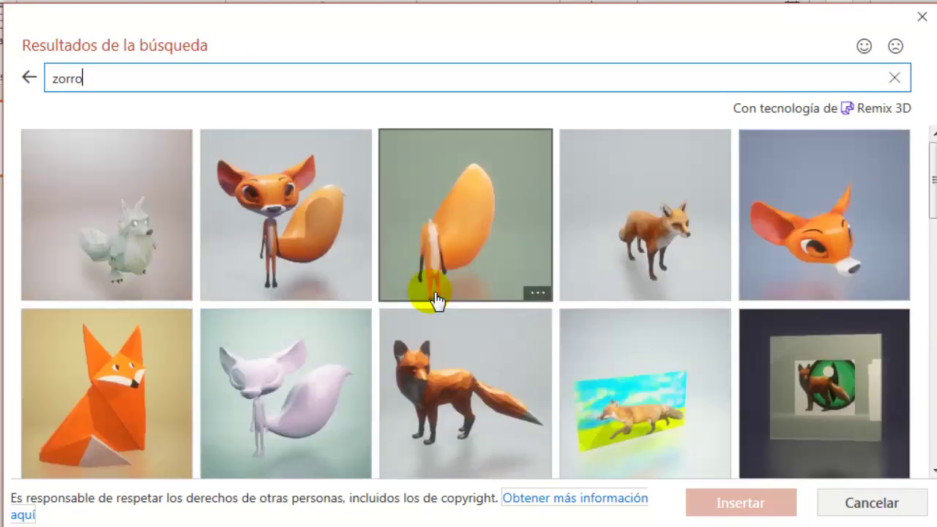
{"action": "left_click", "coordinate": [29, 77]}
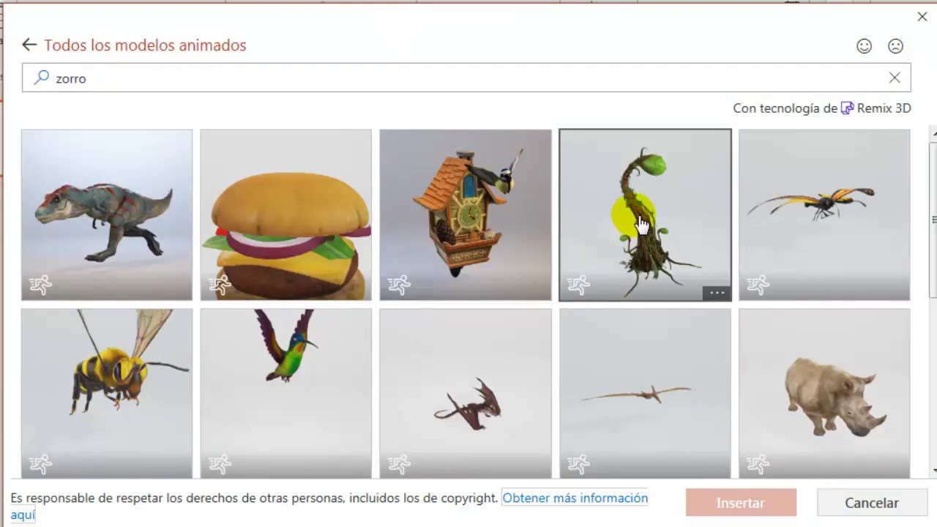
- Select the animated human heart model and insert it onto the slide
{"action": "scroll", "coordinate": [641, 223], "scroll_direction": "down", "scroll_amount": 3}
{"action": "scroll", "coordinate": [641, 224], "scroll_direction": "down", "scroll_amount": 5}
{"action": "scroll", "coordinate": [640, 224], "scroll_direction": "down", "scroll_amount": 1}
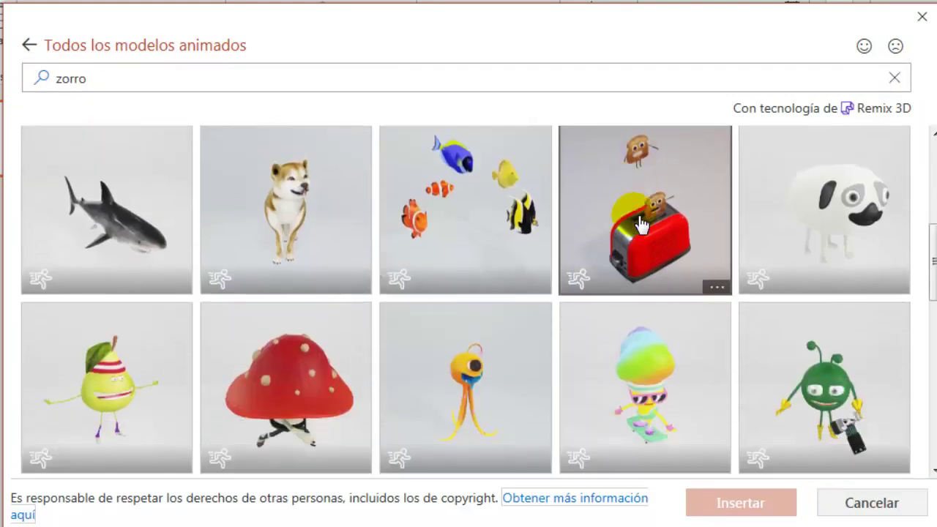
{"action": "scroll", "coordinate": [641, 224], "scroll_direction": "down", "scroll_amount": 3}
{"action": "scroll", "coordinate": [641, 223], "scroll_direction": "down", "scroll_amount": 3}
{"action": "scroll", "coordinate": [641, 223], "scroll_direction": "down", "scroll_amount": 2}
{"action": "scroll", "coordinate": [641, 224], "scroll_direction": "down", "scroll_amount": 4}
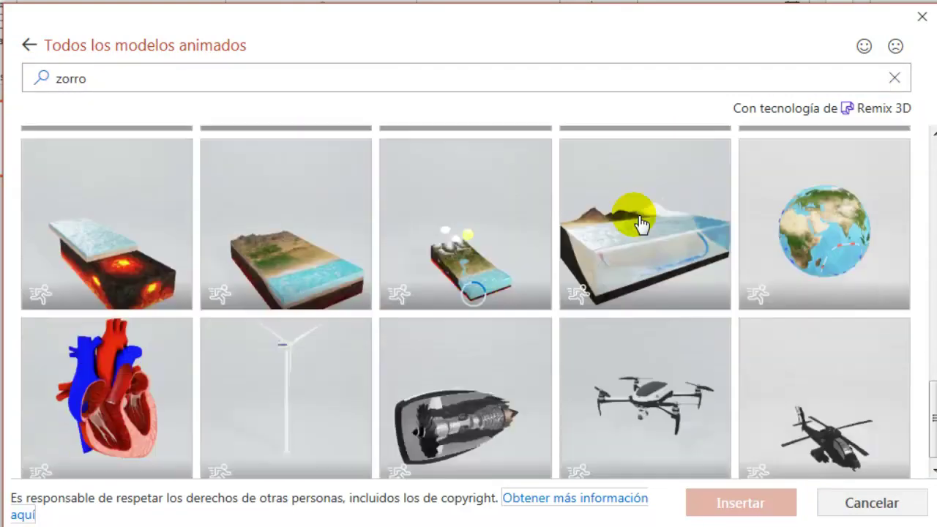
{"action": "scroll", "coordinate": [641, 224], "scroll_direction": "down", "scroll_amount": 3}
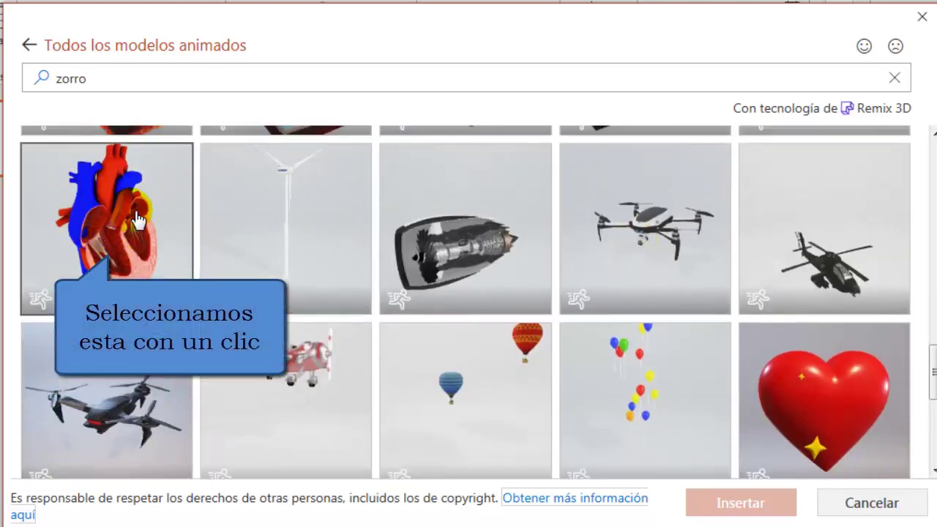
{"action": "left_click", "coordinate": [138, 220]}
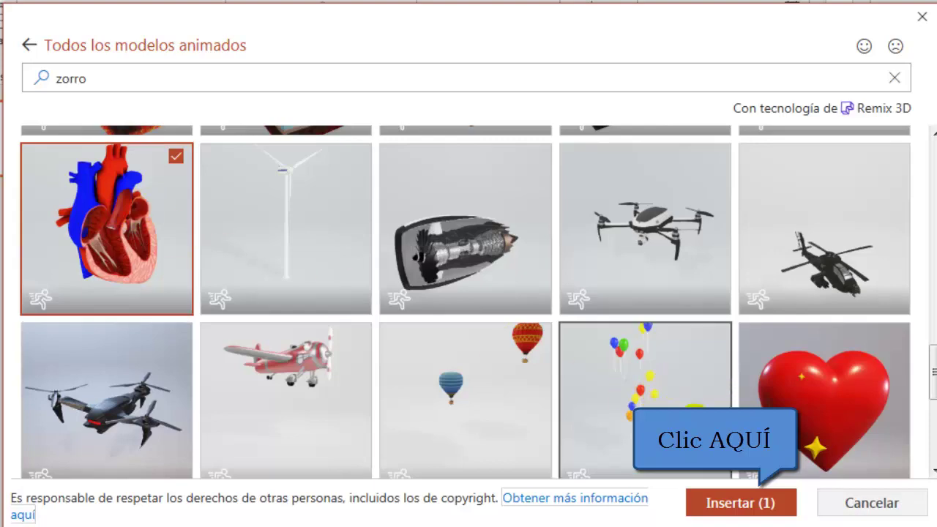
{"action": "left_click", "coordinate": [723, 501]}
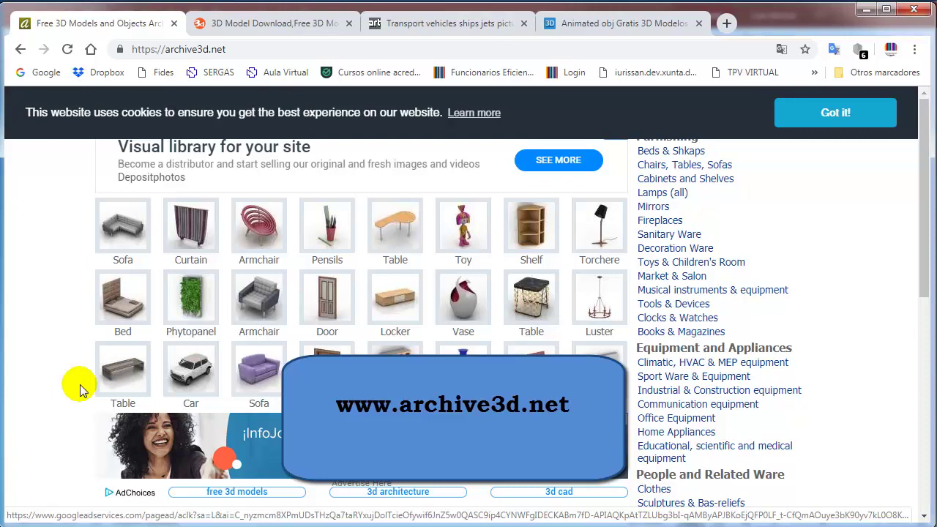
- Switch Chrome tabs to the artist-3d.com vehicles page and scroll through its models
{"action": "key", "text": "ctrl+Tab"}
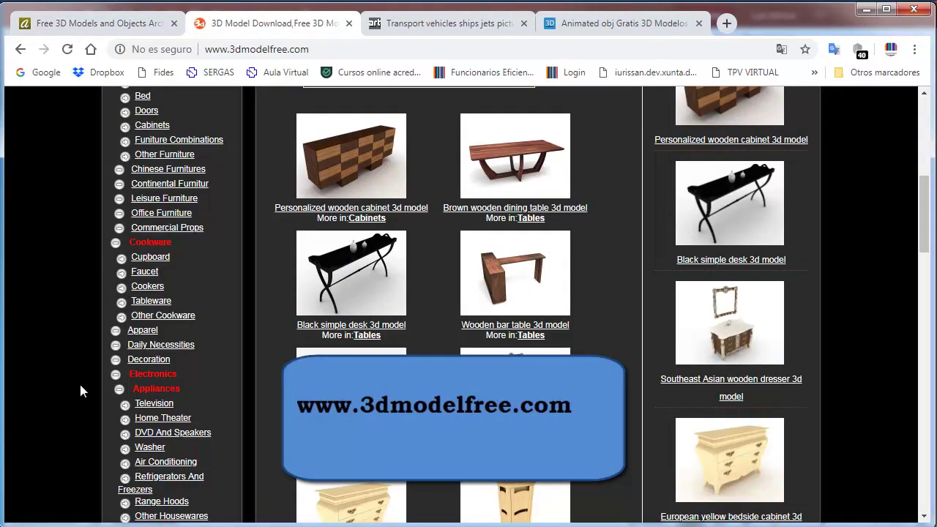
{"action": "key", "text": "ctrl+Tab"}
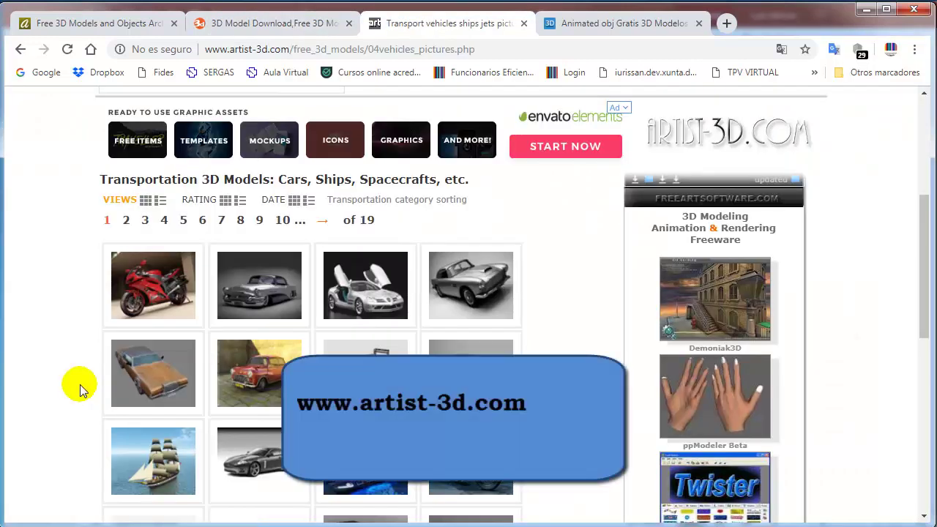
{"action": "scroll", "coordinate": [492, 365], "scroll_direction": "down", "scroll_amount": 2}
{"action": "scroll", "coordinate": [492, 364], "scroll_direction": "down", "scroll_amount": 4}
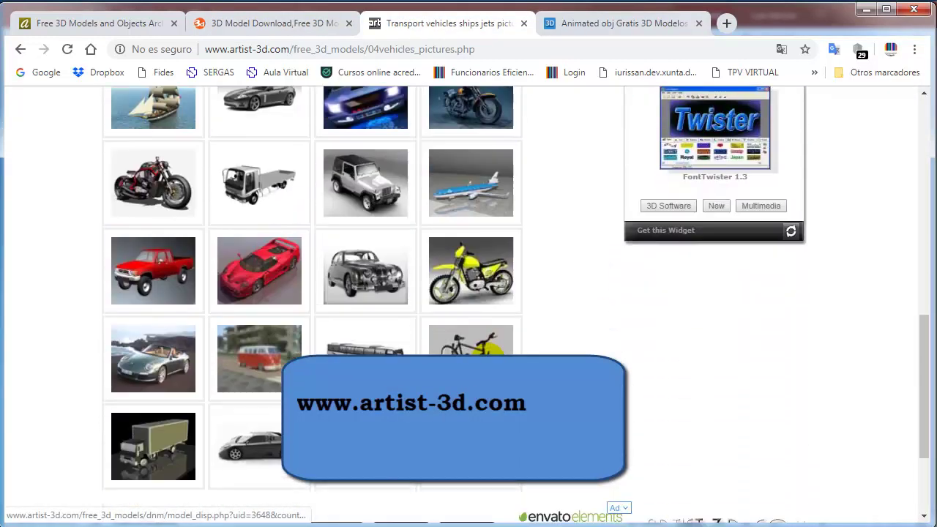
{"action": "scroll", "coordinate": [493, 364], "scroll_direction": "down", "scroll_amount": 2}
{"action": "scroll", "coordinate": [492, 365], "scroll_direction": "up", "scroll_amount": 6}
{"action": "scroll", "coordinate": [486, 360], "scroll_direction": "up", "scroll_amount": 5}
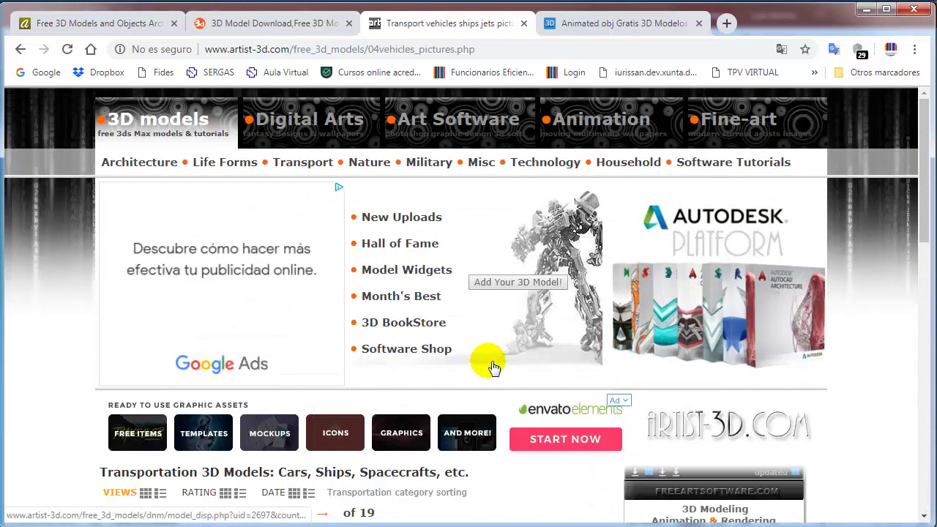
{"action": "scroll", "coordinate": [589, 441], "scroll_direction": "down", "scroll_amount": 3}
{"action": "scroll", "coordinate": [582, 443], "scroll_direction": "down", "scroll_amount": 2}
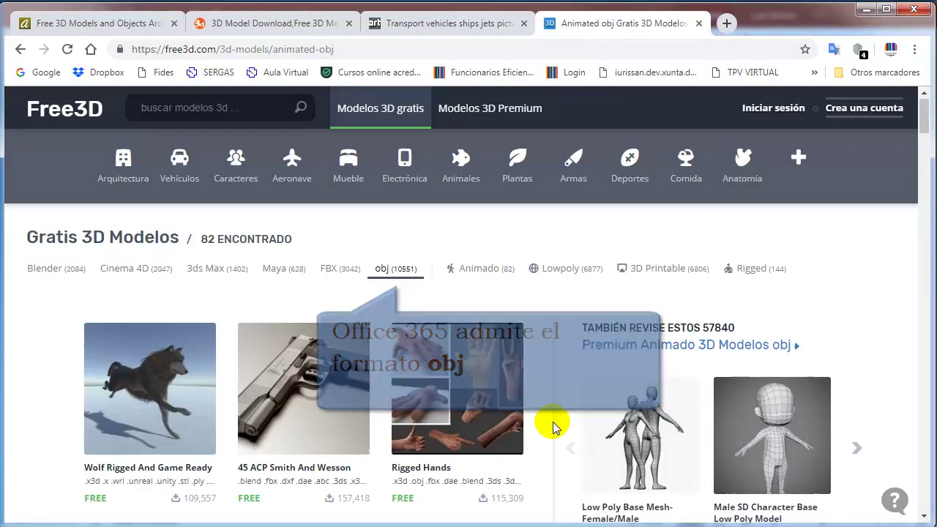
{"action": "scroll", "coordinate": [553, 422], "scroll_direction": "down", "scroll_amount": 1}
{"action": "scroll", "coordinate": [553, 422], "scroll_direction": "down", "scroll_amount": 2}
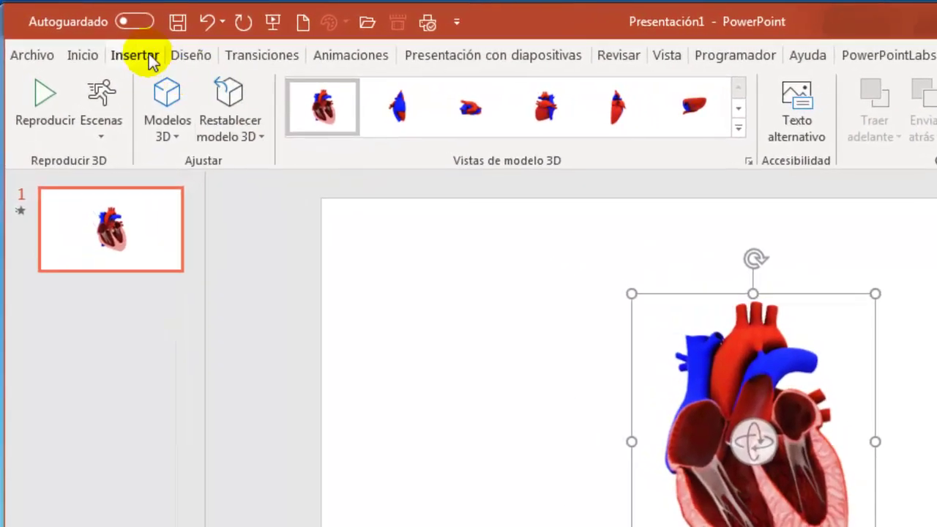
- Enlarge the heart model by dragging its corners outward, then move it to the slide's left
{"action": "left_click", "coordinate": [150, 57]}
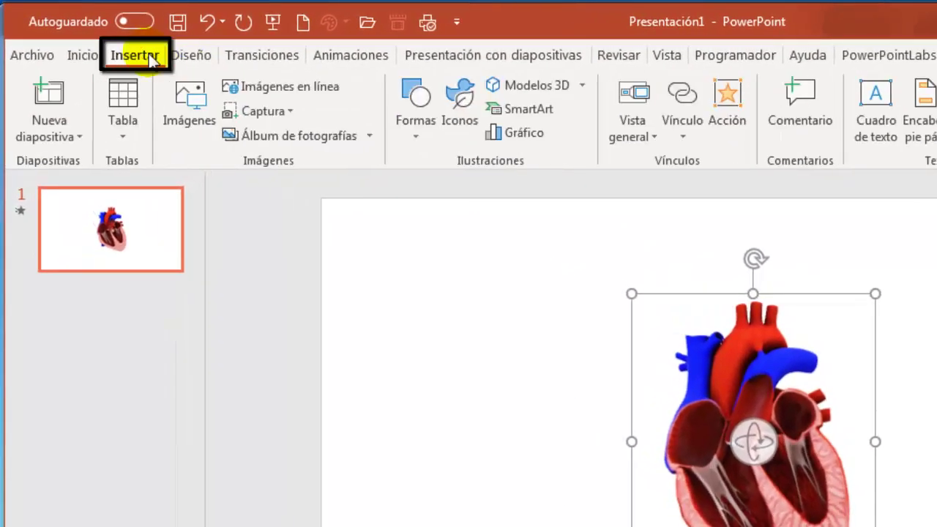
{"action": "left_click", "coordinate": [583, 87]}
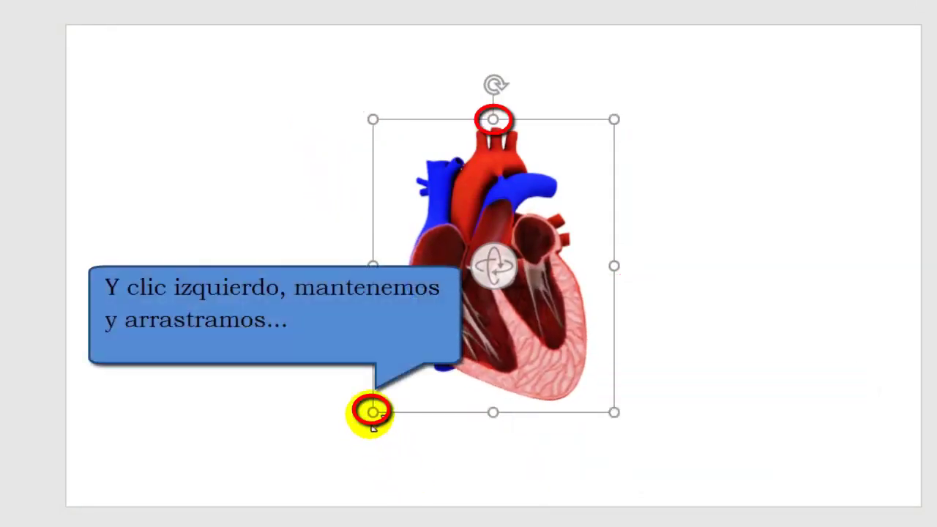
{"action": "left_click_drag", "start_coordinate": [386, 432], "coordinate": [300, 489]}
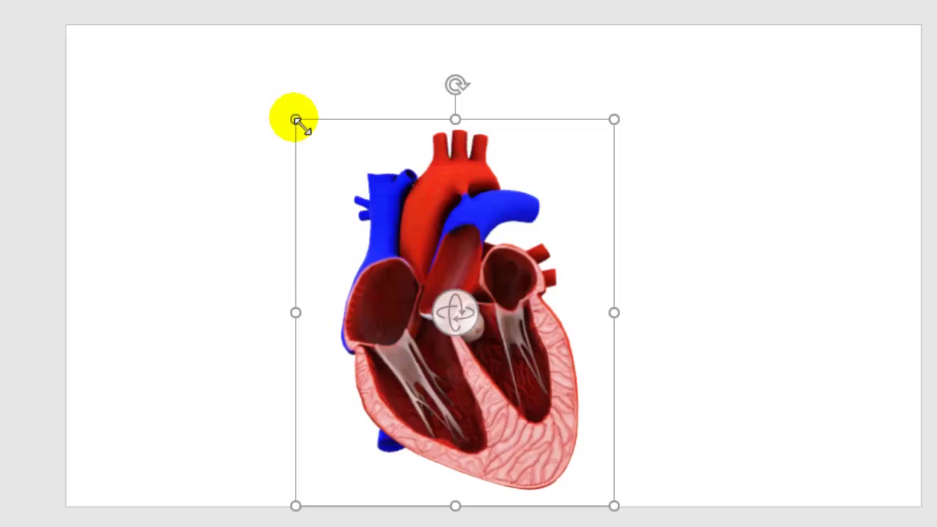
{"action": "left_click_drag", "start_coordinate": [295, 118], "coordinate": [222, 26]}
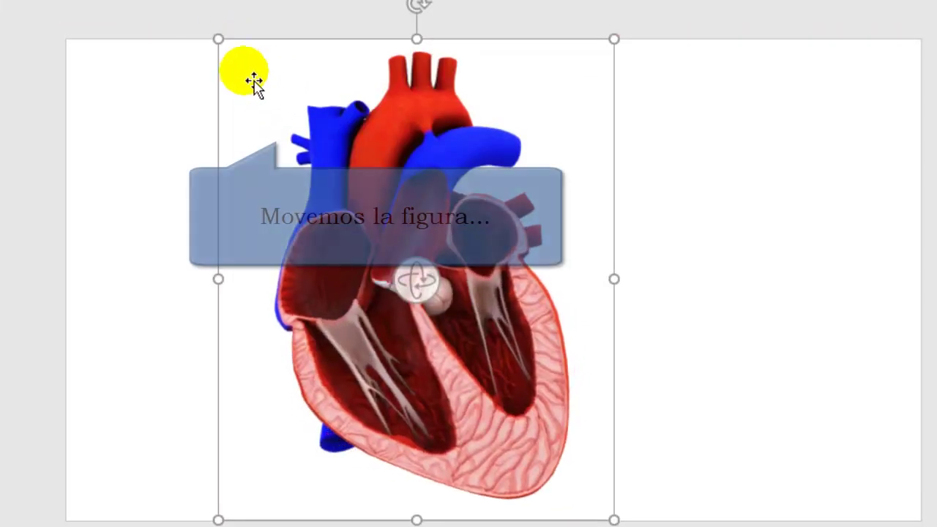
{"action": "mouse_move", "coordinate": [270, 94]}
{"action": "left_mouse_down"}
{"action": "mouse_move", "coordinate": [143, 94]}
{"action": "mouse_move", "coordinate": [146, 64]}
{"action": "mouse_move", "coordinate": [136, 52]}
{"action": "left_mouse_up"}
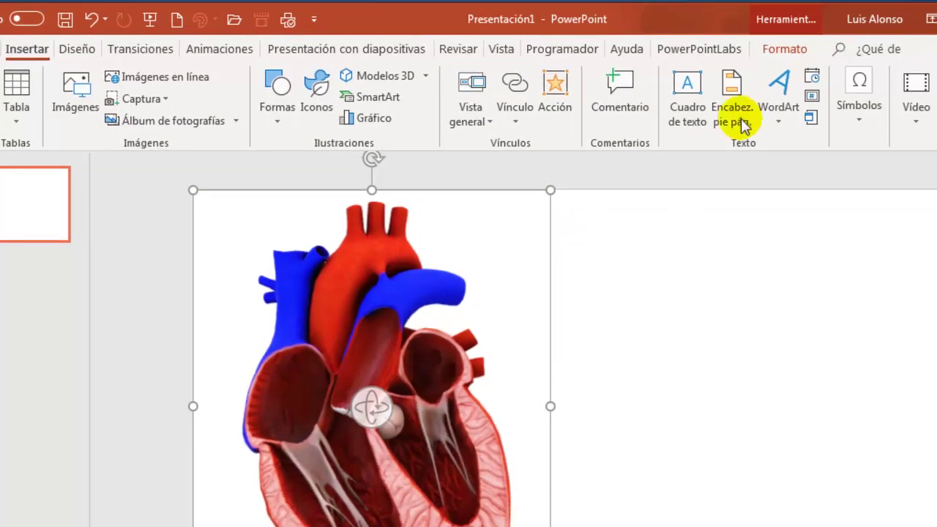
- Apply the first Vistas de modelo 3D preset, the front cross-section, to the heart
{"action": "left_click", "coordinate": [790, 18]}
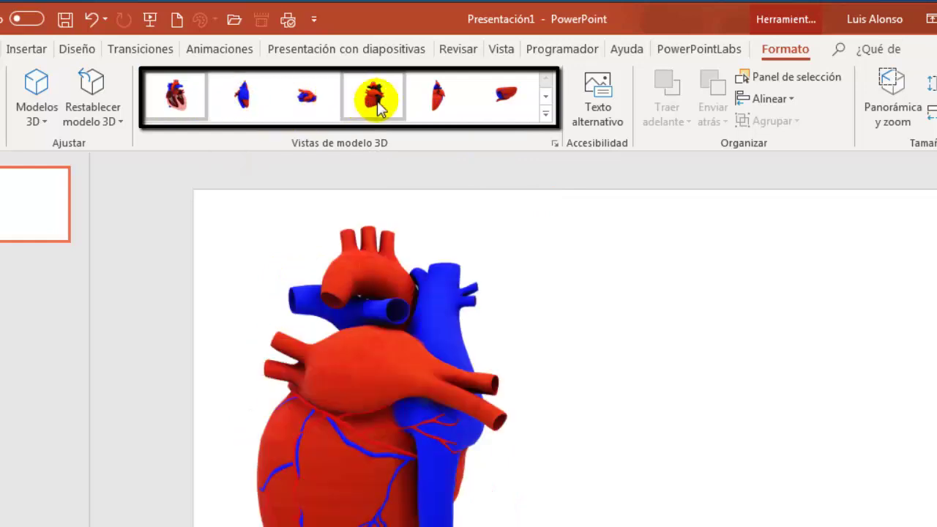
{"action": "left_click", "coordinate": [546, 114]}
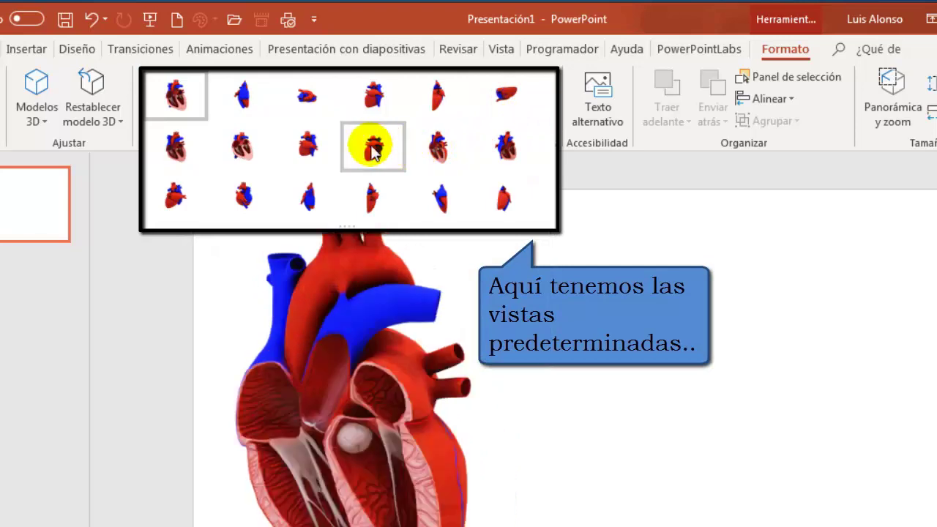
{"action": "left_click", "coordinate": [175, 93]}
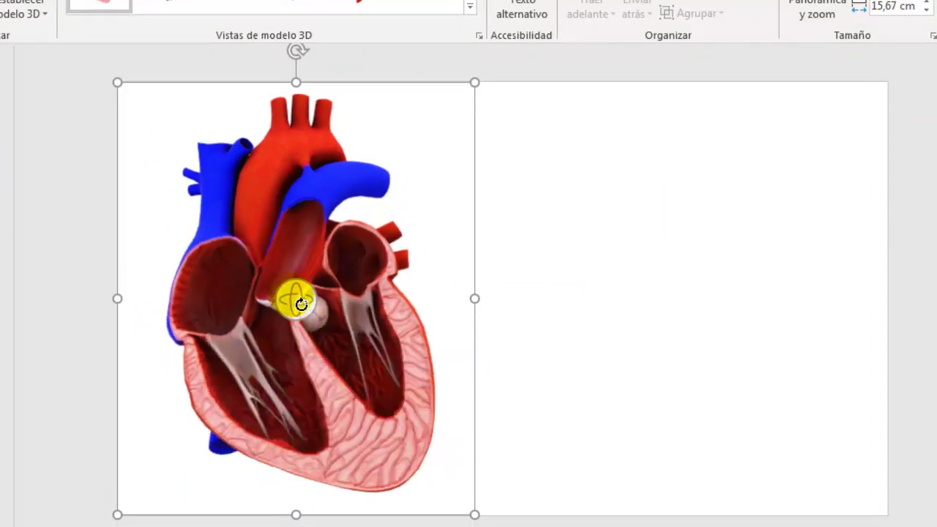
{"action": "left_click_drag", "start_coordinate": [301, 303], "coordinate": [303, 304]}
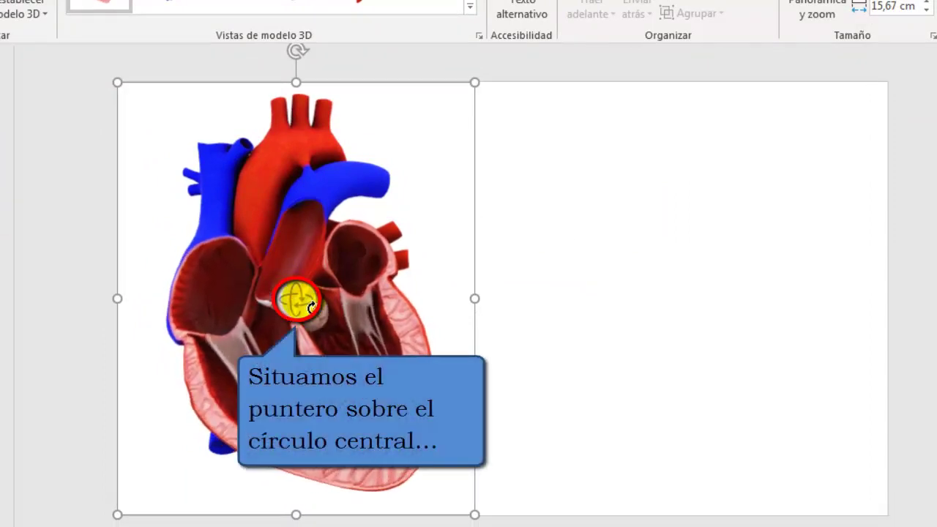
{"action": "left_click_drag", "start_coordinate": [311, 306], "coordinate": [310, 306]}
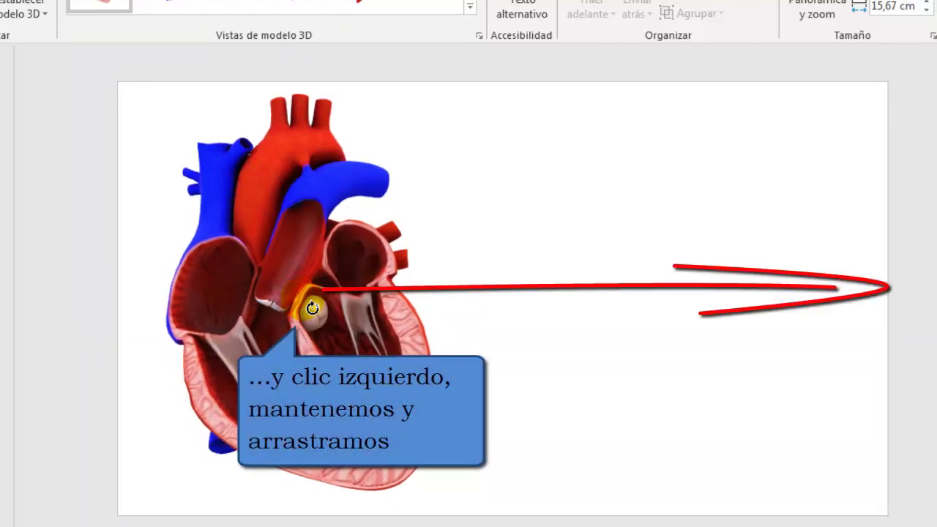
{"action": "left_click_drag", "start_coordinate": [311, 306], "coordinate": [913, 293]}
{"action": "mouse_move", "coordinate": [299, 299]}
{"action": "left_mouse_down"}
{"action": "mouse_move", "coordinate": [492, 297]}
{"action": "mouse_move", "coordinate": [299, 300]}
{"action": "mouse_move", "coordinate": [301, 451]}
{"action": "left_mouse_up"}
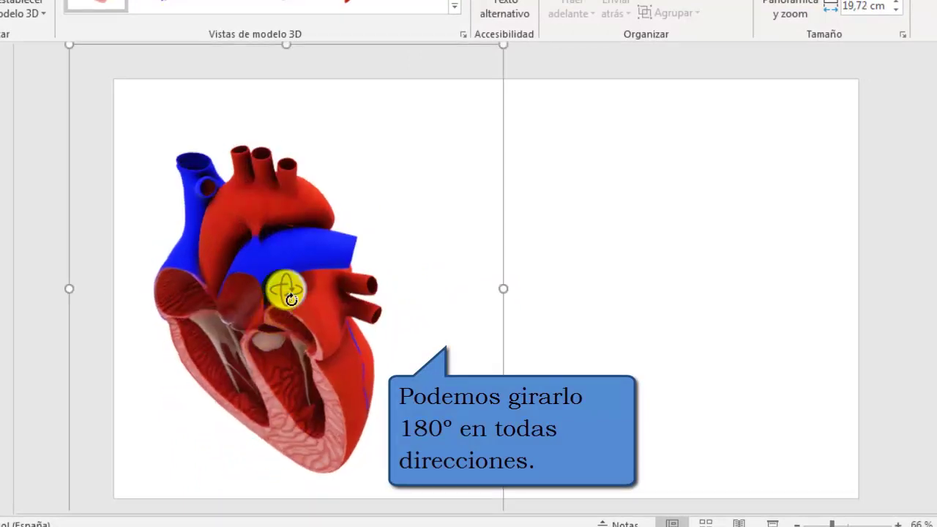
{"action": "mouse_move", "coordinate": [286, 293]}
{"action": "left_mouse_down"}
{"action": "mouse_move", "coordinate": [293, 423]}
{"action": "mouse_move", "coordinate": [303, 359]}
{"action": "mouse_move", "coordinate": [293, 334]}
{"action": "left_mouse_up"}
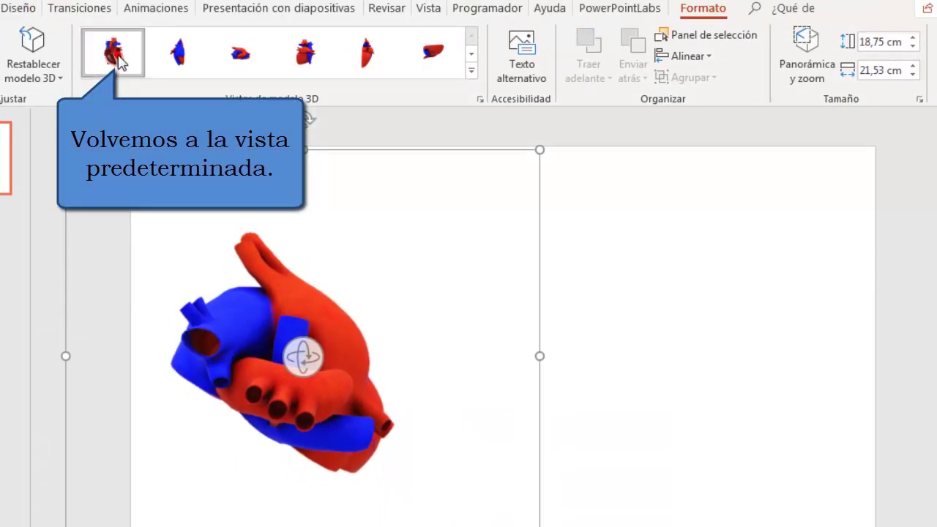
{"action": "left_click", "coordinate": [117, 60]}
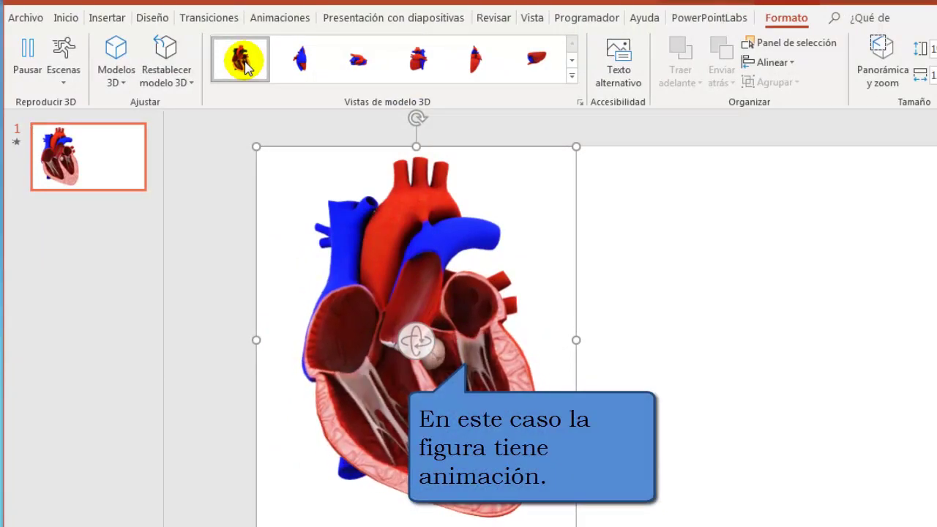
{"action": "left_click", "coordinate": [64, 79]}
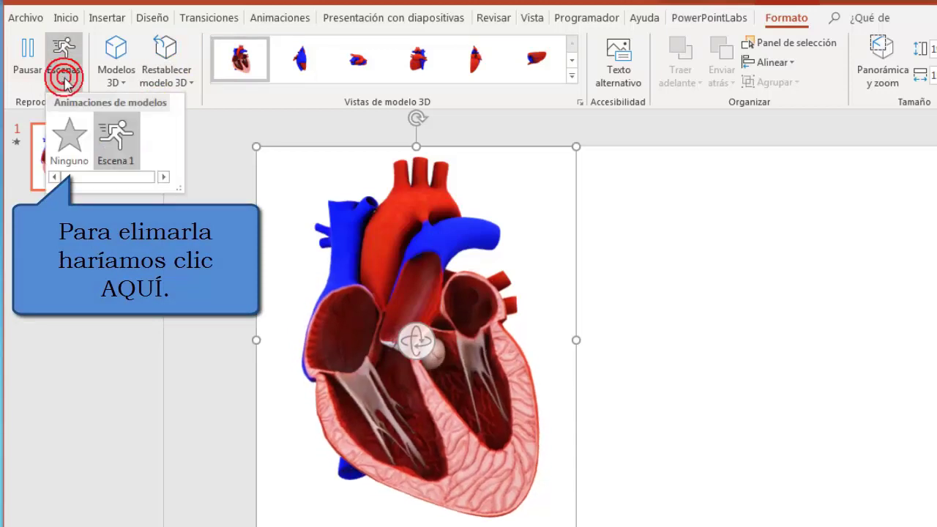
{"action": "left_click", "coordinate": [77, 149]}
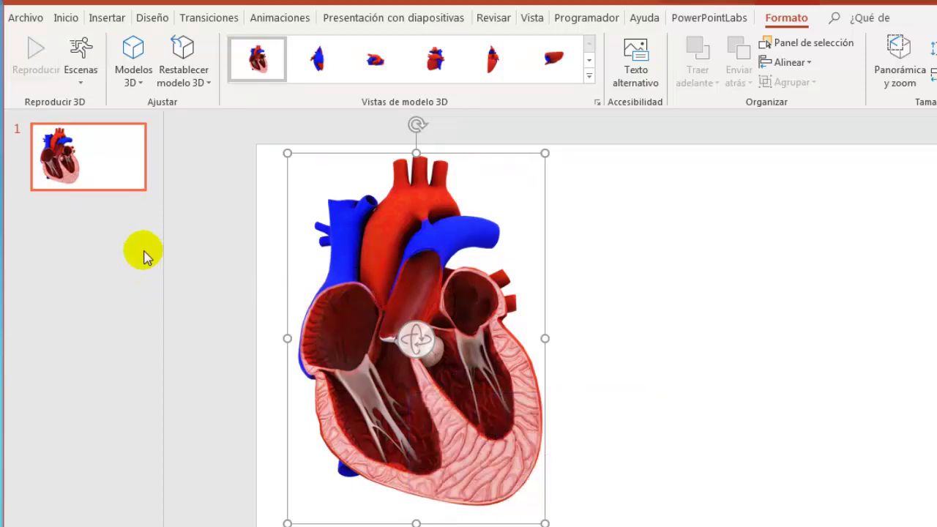
{"action": "left_click", "coordinate": [91, 73]}
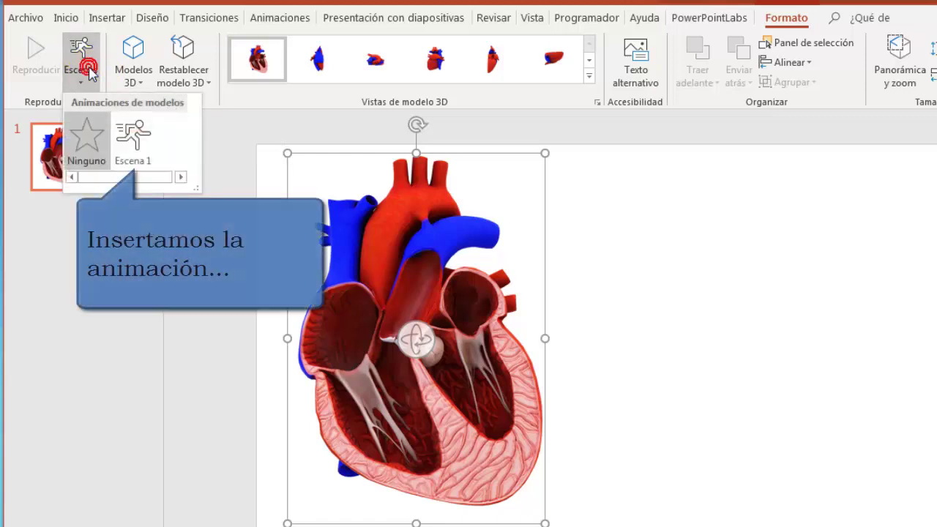
{"action": "left_click", "coordinate": [139, 149]}
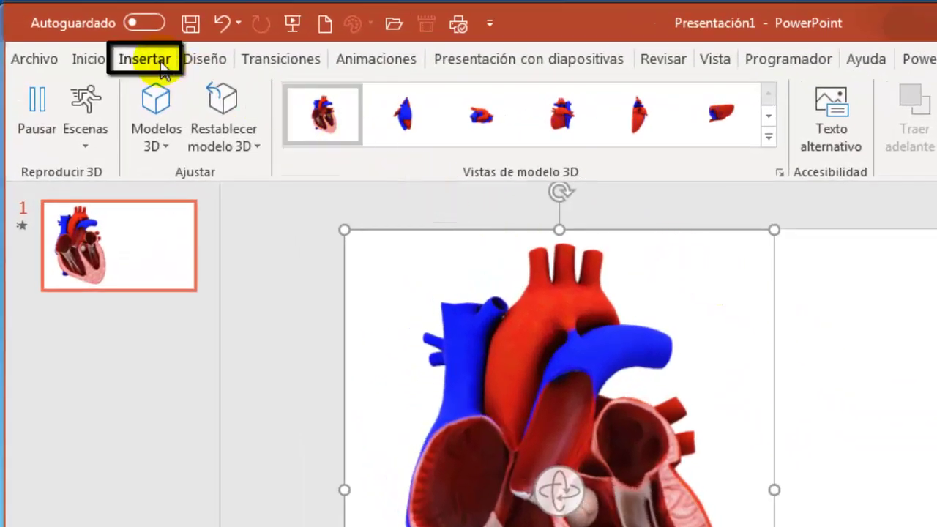
- Insert the LATIDOS CORAZÓN file from Descargas via Audio > Audio en Mi PC
{"action": "left_click", "coordinate": [155, 59]}
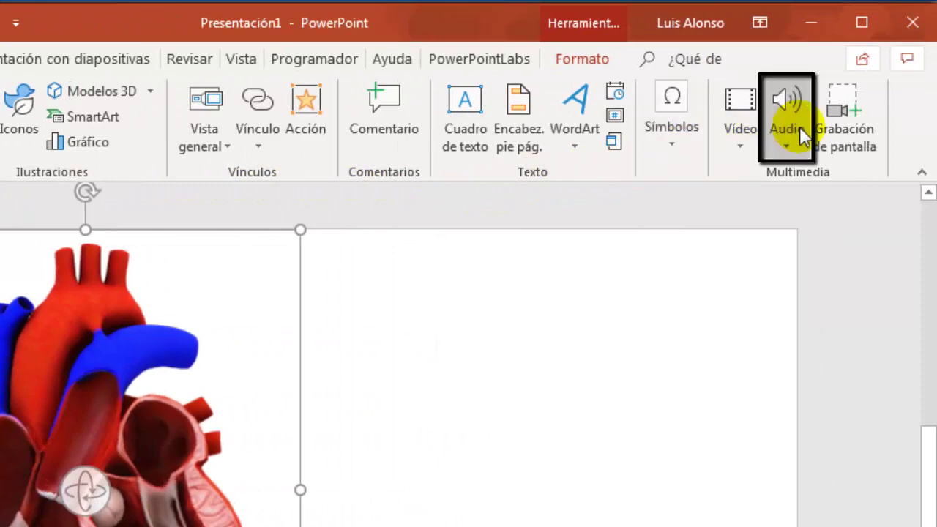
{"action": "left_click", "coordinate": [789, 139]}
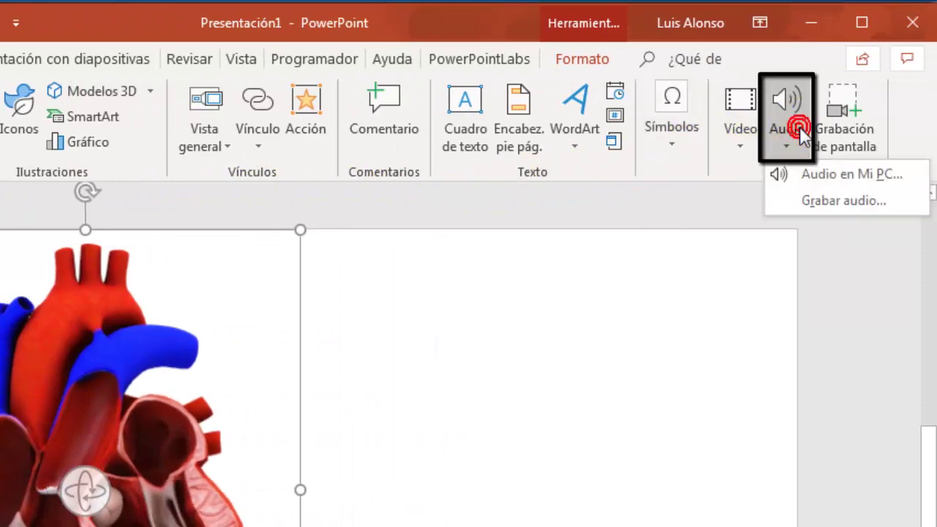
{"action": "left_click", "coordinate": [810, 174]}
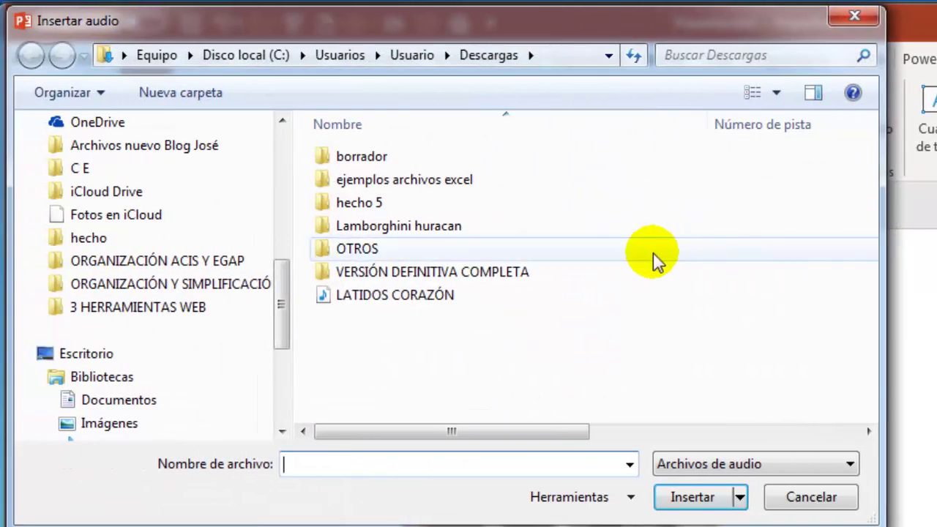
{"action": "left_click", "coordinate": [470, 293]}
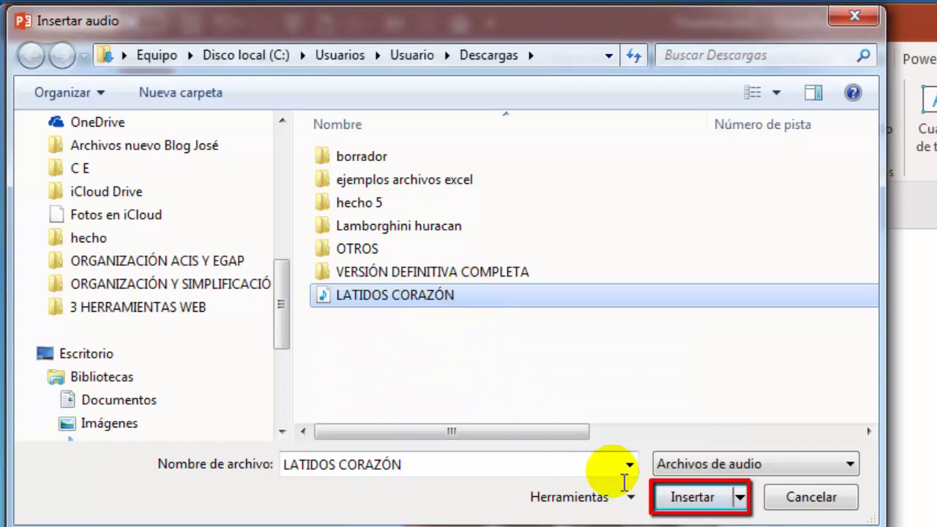
{"action": "left_click", "coordinate": [725, 500]}
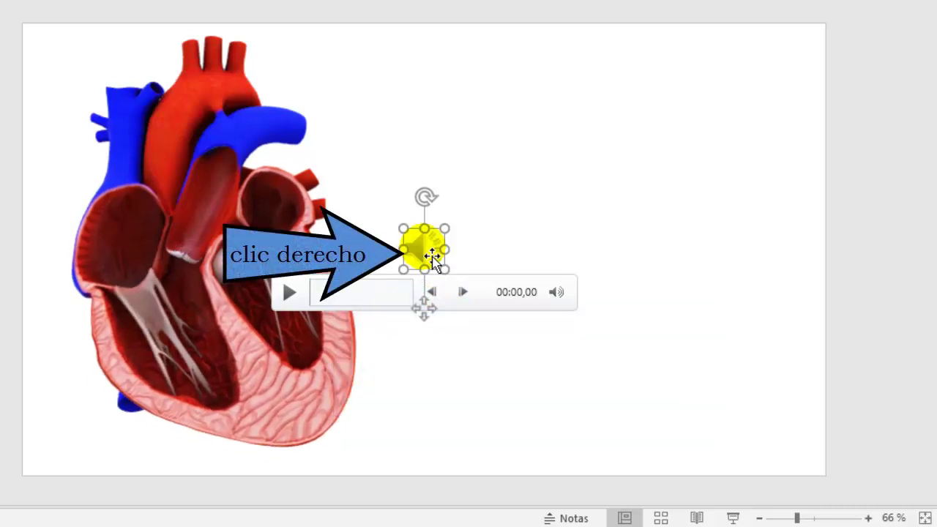
- Set the heartbeat audio to Reproducir en el fondo and move its icon off-slide to the bottom right
{"action": "right_click", "coordinate": [425, 249]}
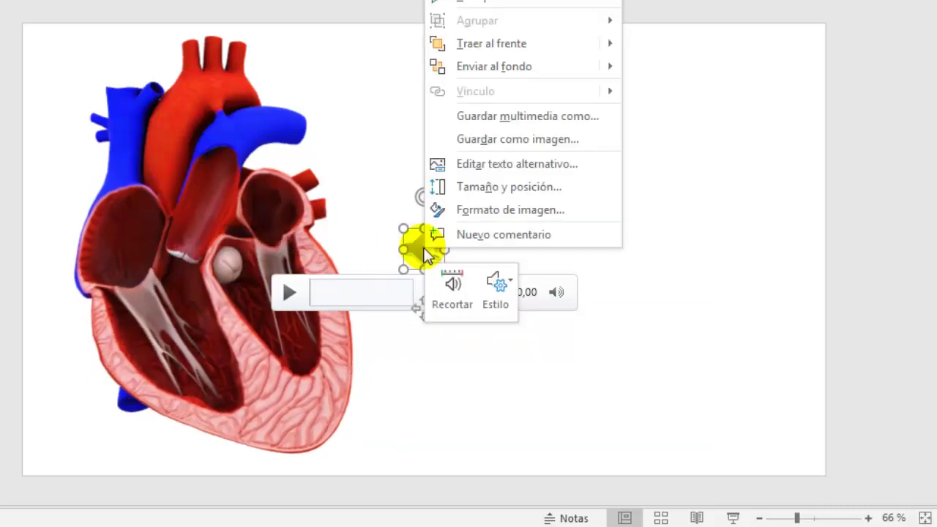
{"action": "left_click", "coordinate": [495, 282]}
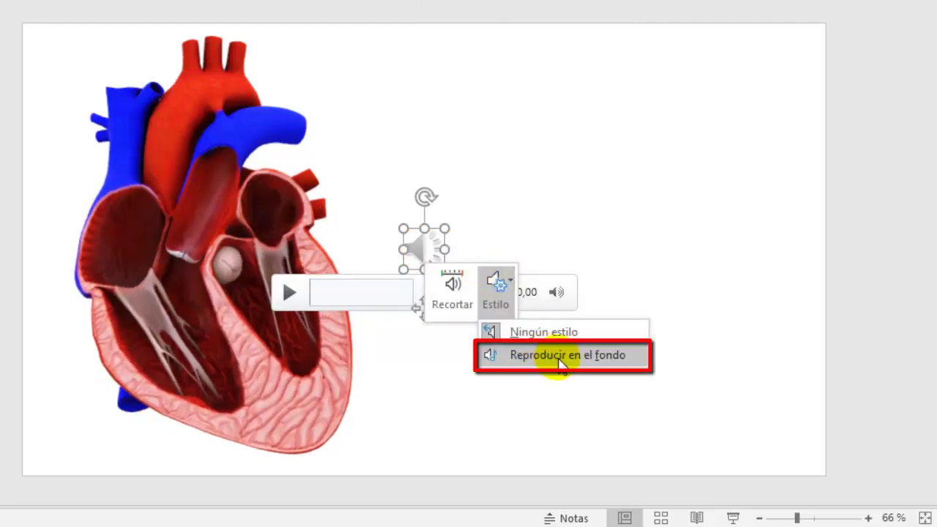
{"action": "left_click", "coordinate": [561, 357]}
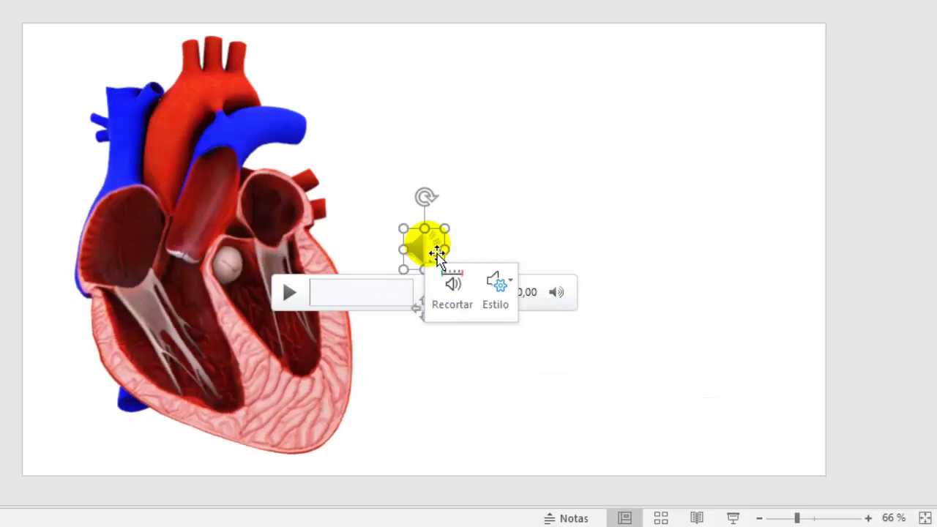
{"action": "left_click_drag", "start_coordinate": [437, 252], "coordinate": [908, 246]}
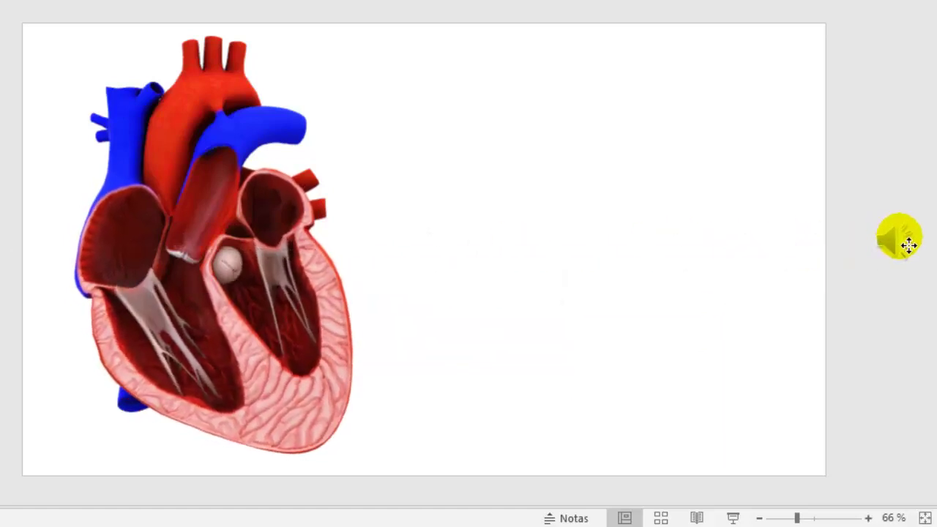
{"action": "left_click_drag", "start_coordinate": [903, 247], "coordinate": [899, 503]}
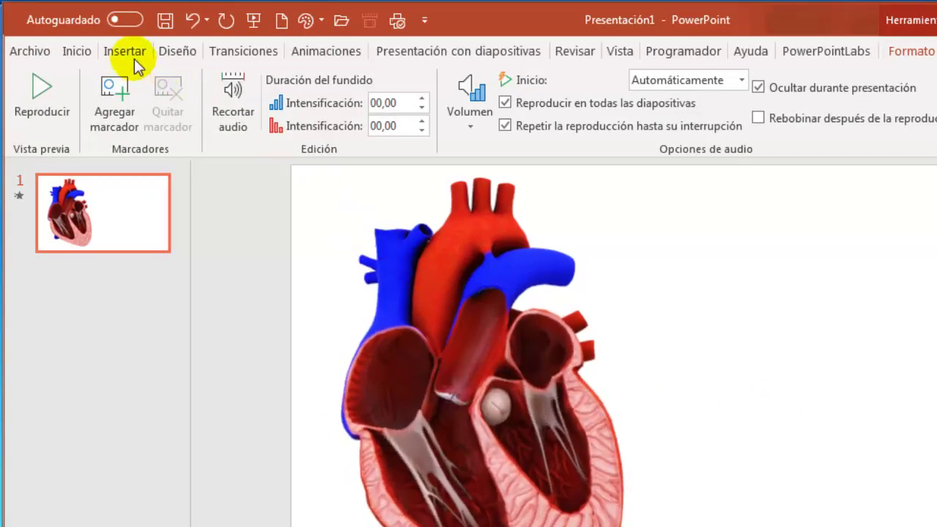
- Draw a Llamadas line callout beside the heart, with its box at the upper right
{"action": "left_click", "coordinate": [132, 54]}
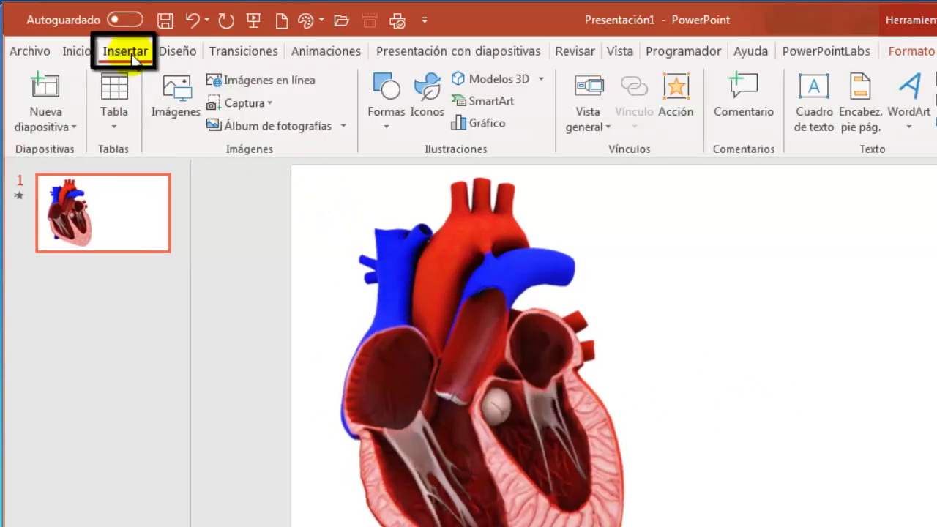
{"action": "left_click", "coordinate": [380, 106]}
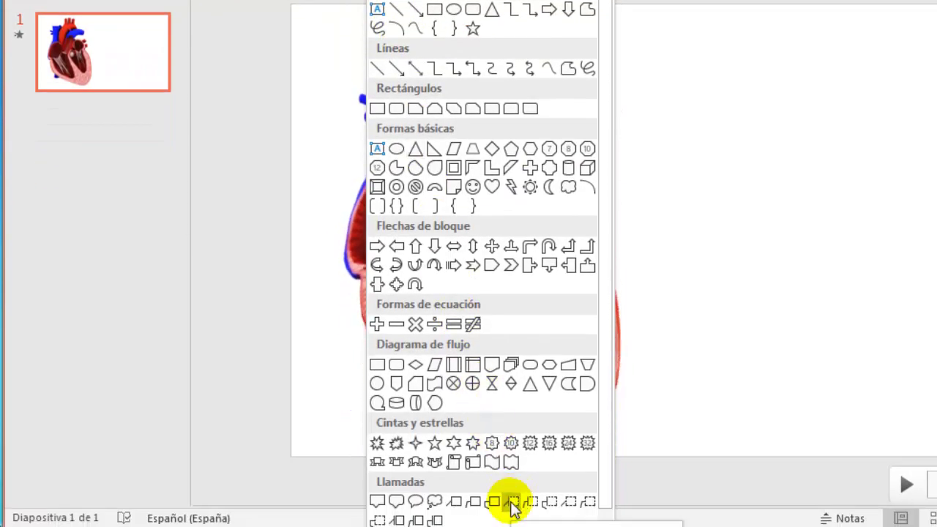
{"action": "left_click", "coordinate": [512, 504]}
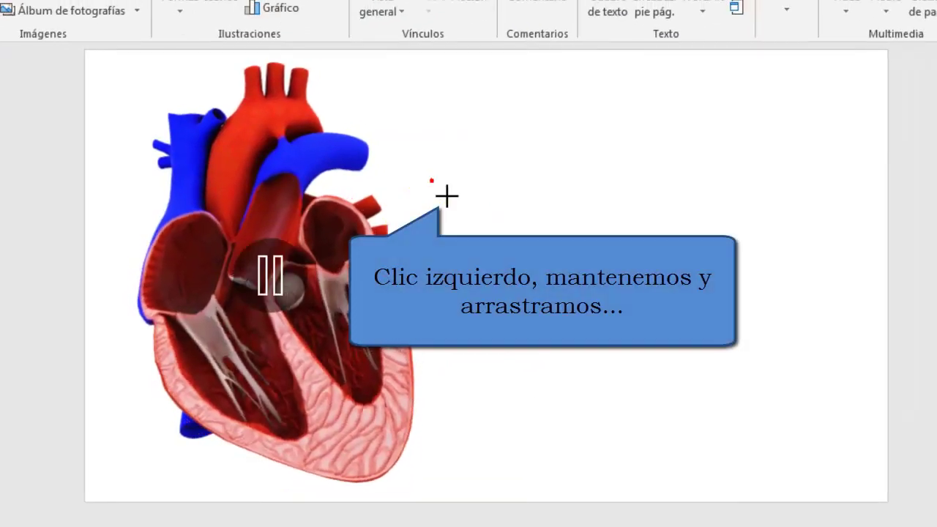
{"action": "left_click_drag", "start_coordinate": [432, 180], "coordinate": [655, 134]}
{"action": "left_click_drag", "start_coordinate": [688, 115], "coordinate": [674, 102]}
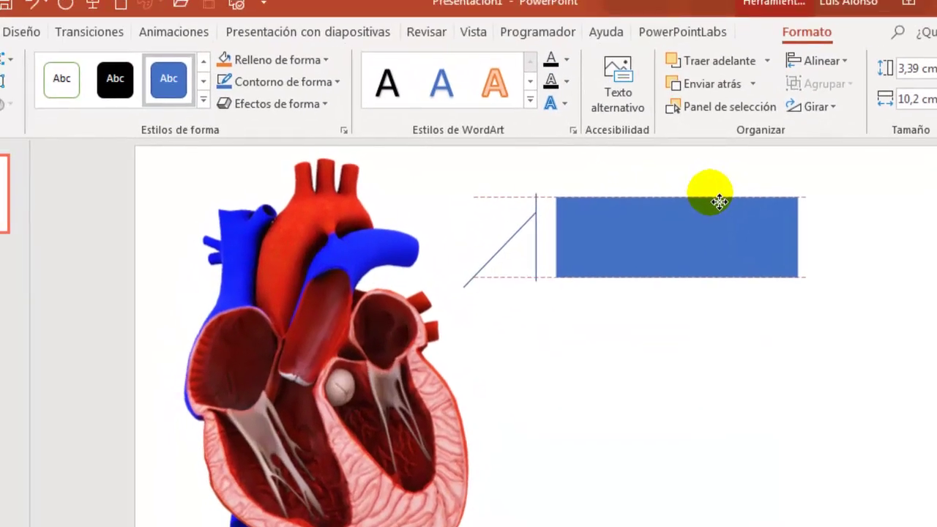
{"action": "left_click_drag", "start_coordinate": [720, 202], "coordinate": [720, 204]}
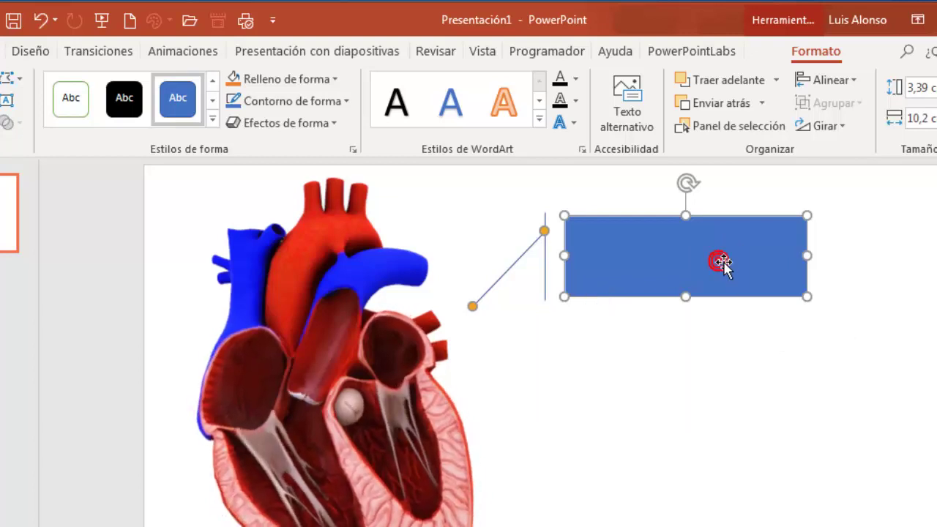
- Give the callout Sin relleno and paste the 'El corazón es el órgano principal...' paragraph, then select it
{"action": "left_click", "coordinate": [336, 77]}
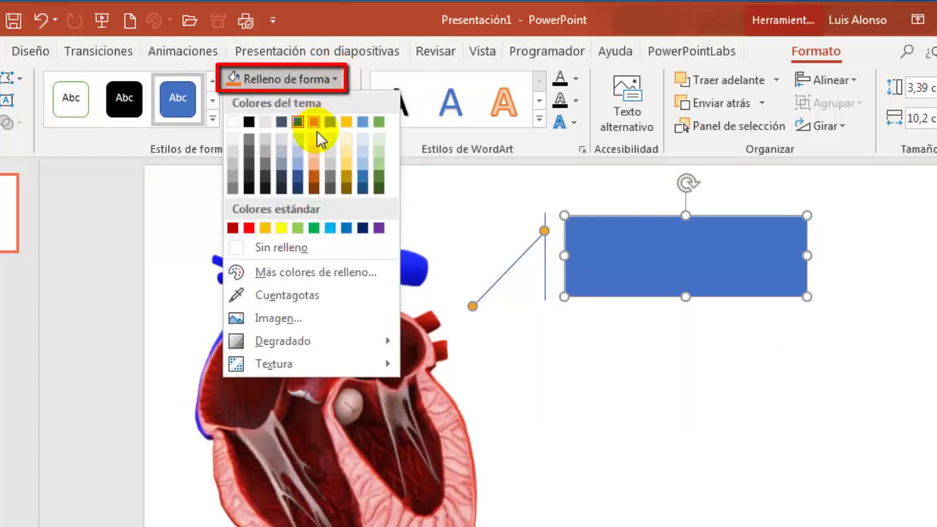
{"action": "left_click", "coordinate": [305, 249]}
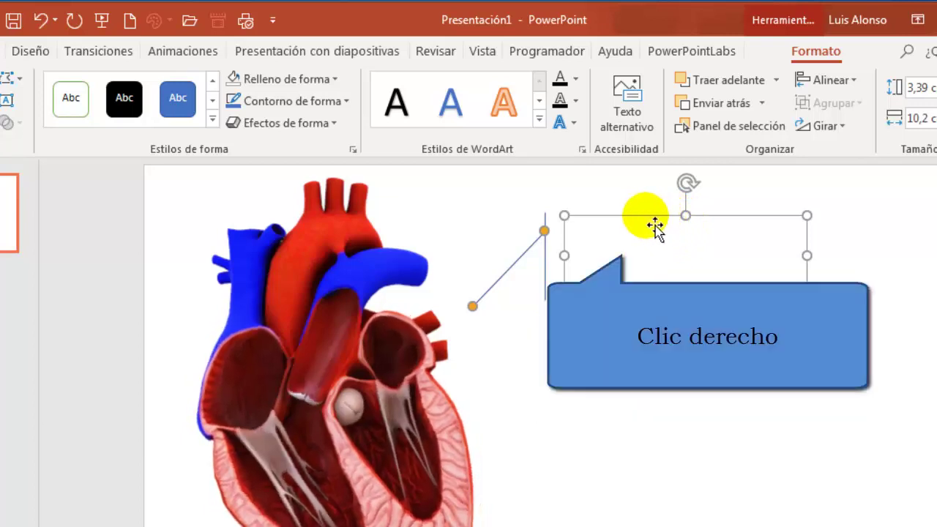
{"action": "right_click", "coordinate": [655, 227]}
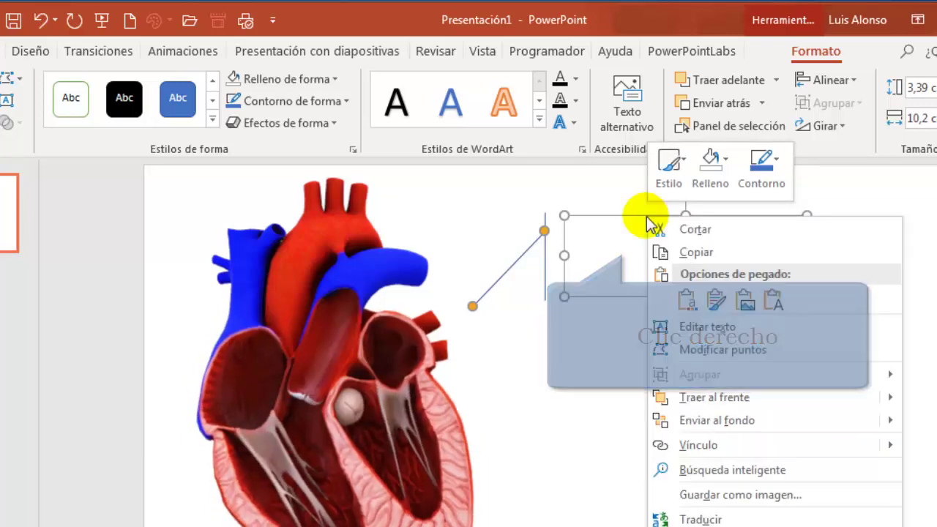
{"action": "left_click", "coordinate": [714, 330]}
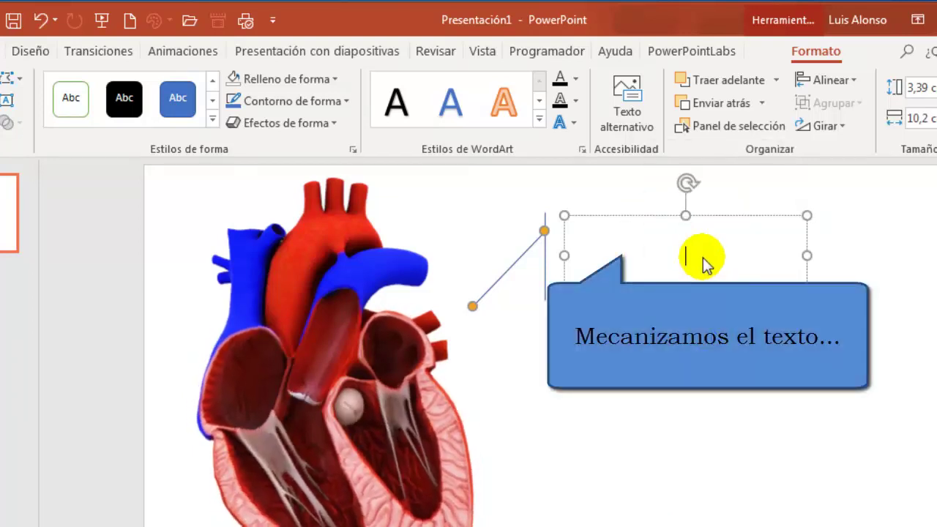
{"action": "type", "text": "El corazón es el órgano principal del  aparato circulatorio.  A continuación veremos sus distintas partes..."}
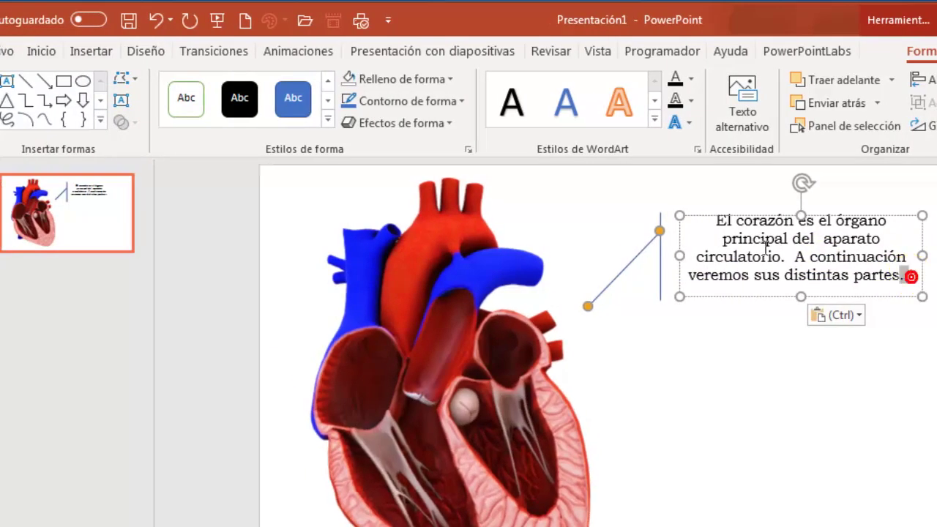
{"action": "left_click_drag", "start_coordinate": [911, 277], "coordinate": [732, 227]}
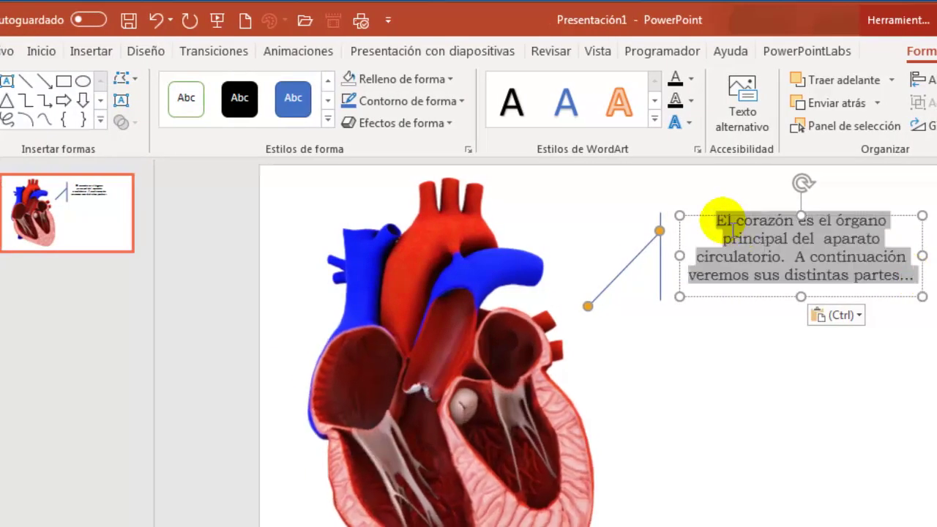
- Apply Alinear a la izquierda to the callout's heart description paragraph
{"action": "left_click", "coordinate": [41, 51]}
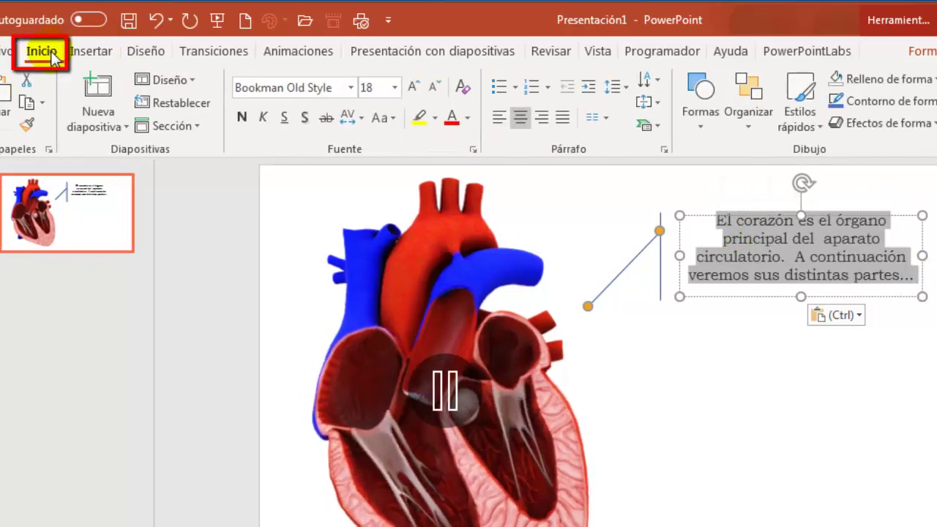
{"action": "left_click", "coordinate": [497, 119]}
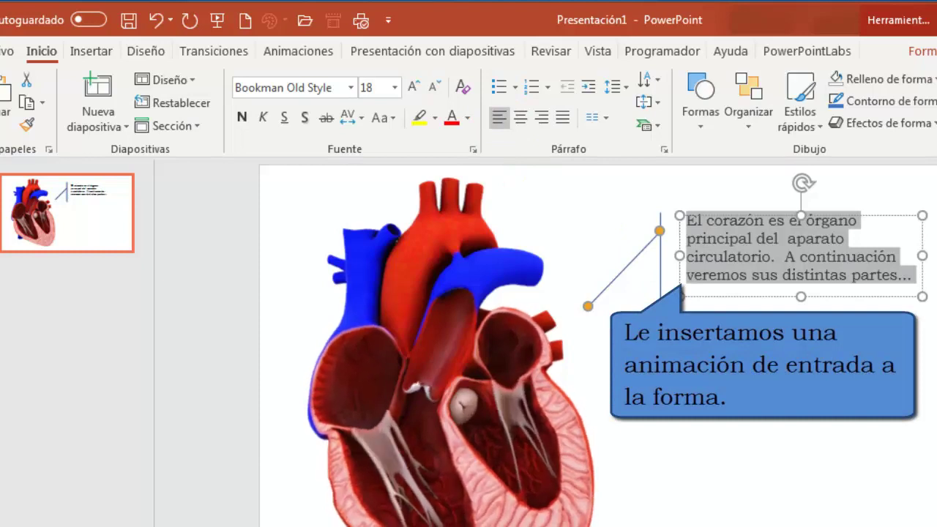
- Add a Desvanecer entrance and then a Desvanecer exit animation to the callout text
{"action": "left_click", "coordinate": [315, 55]}
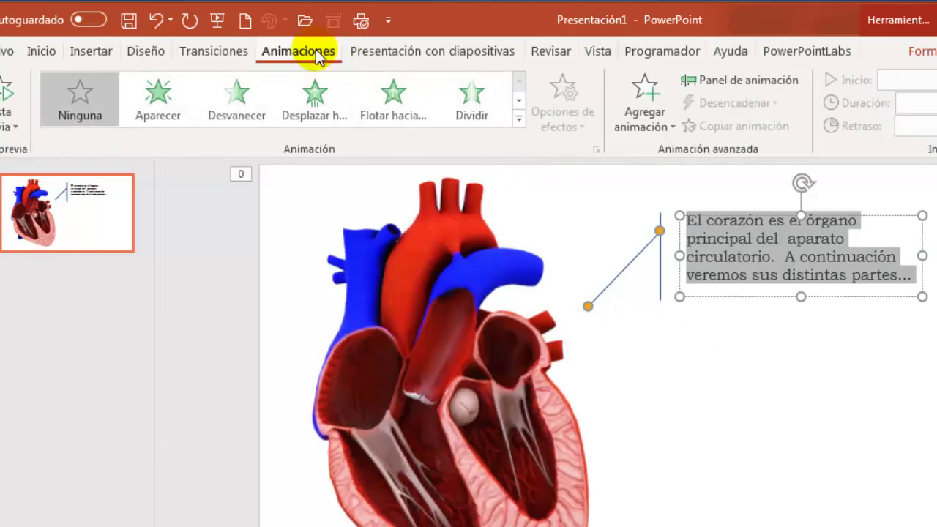
{"action": "left_click", "coordinate": [246, 85]}
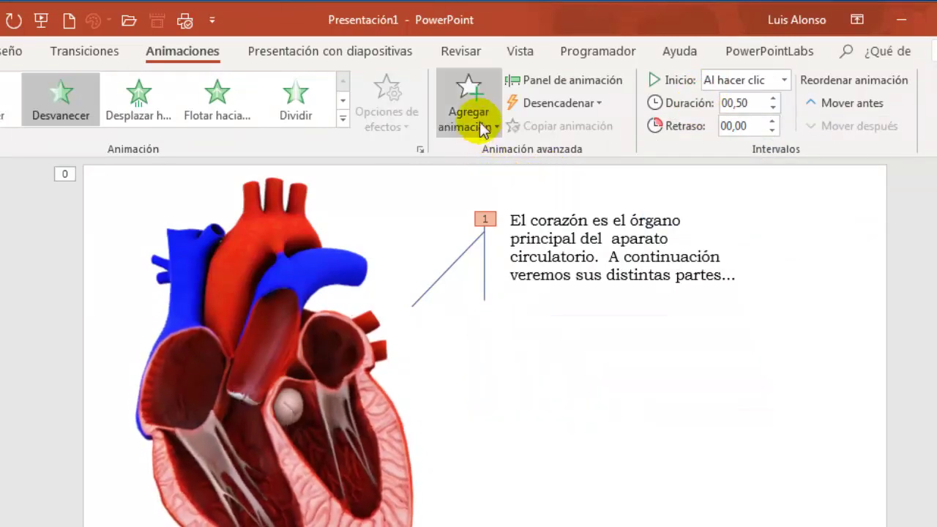
{"action": "left_click", "coordinate": [480, 122]}
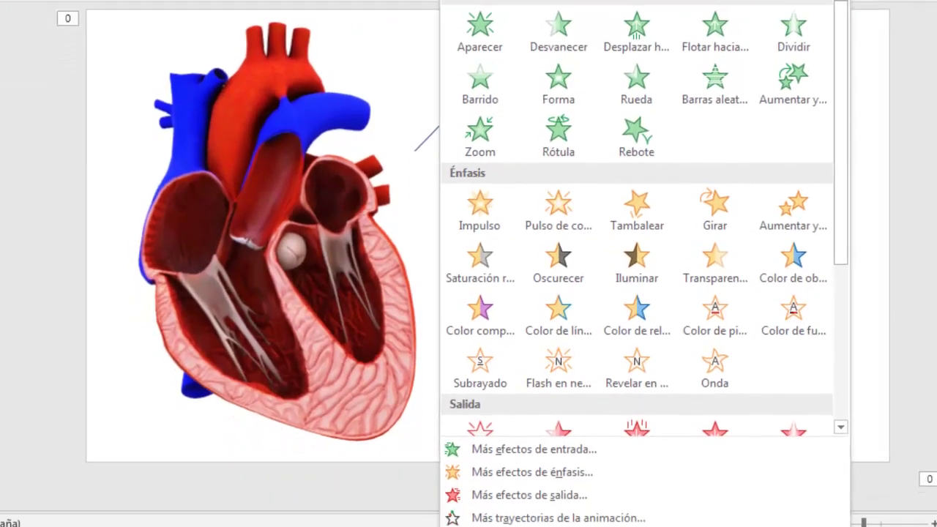
{"action": "scroll", "coordinate": [545, 194], "scroll_direction": "down", "scroll_amount": 3}
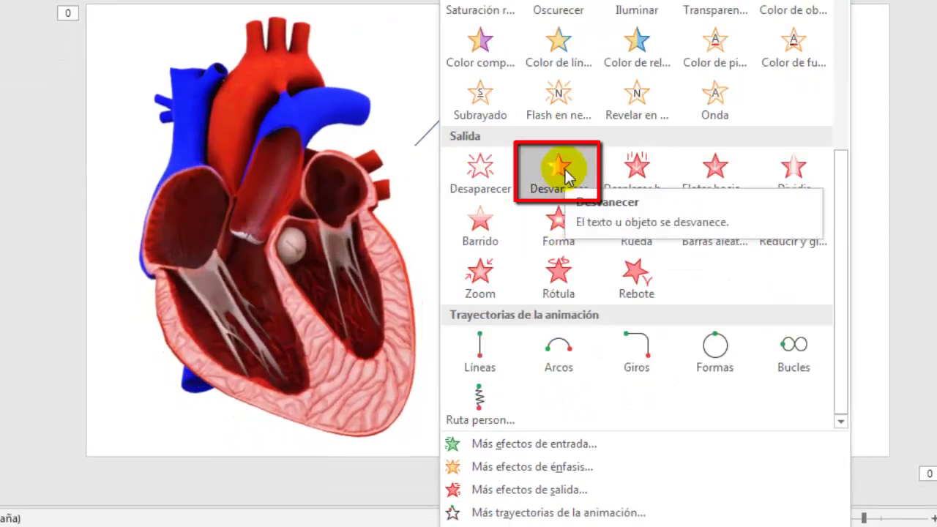
{"action": "left_click", "coordinate": [565, 175]}
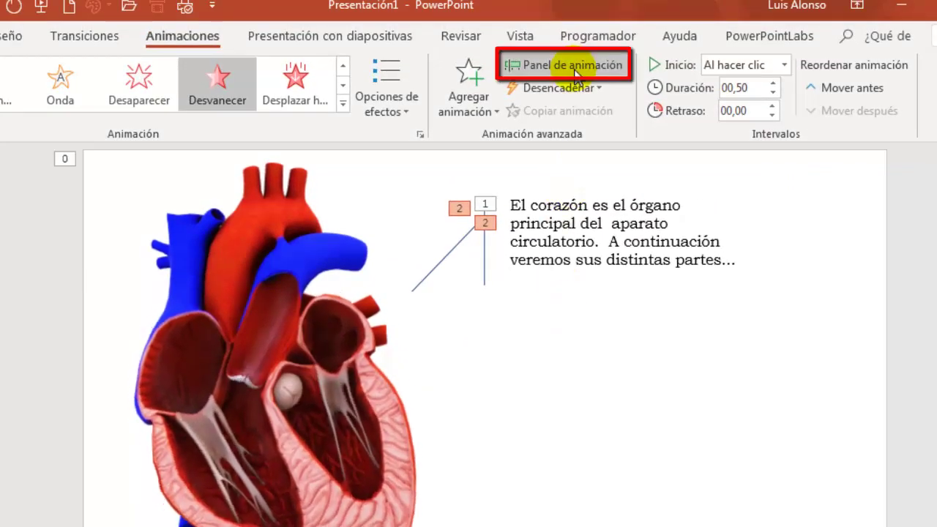
- In the animation pane, set the heartbeat audio's start to Con la anterior
{"action": "left_click", "coordinate": [576, 73]}
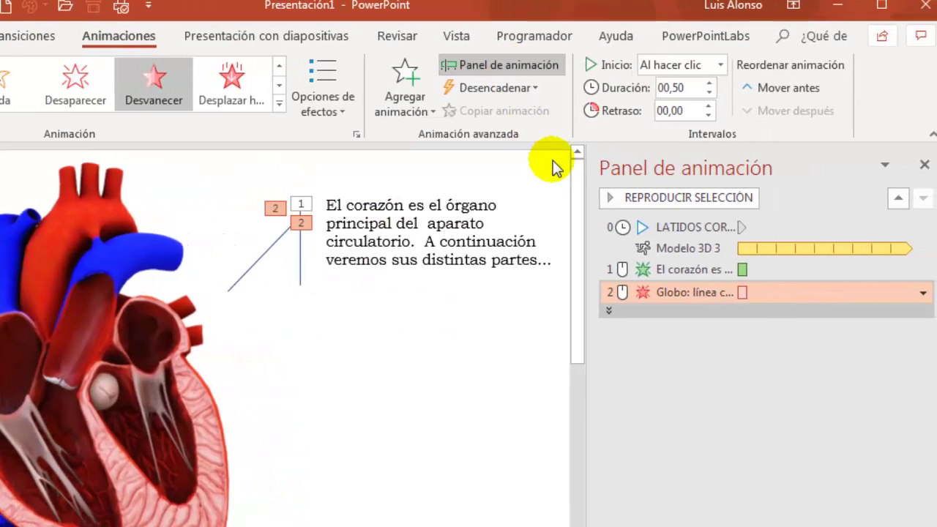
{"action": "left_click", "coordinate": [677, 293]}
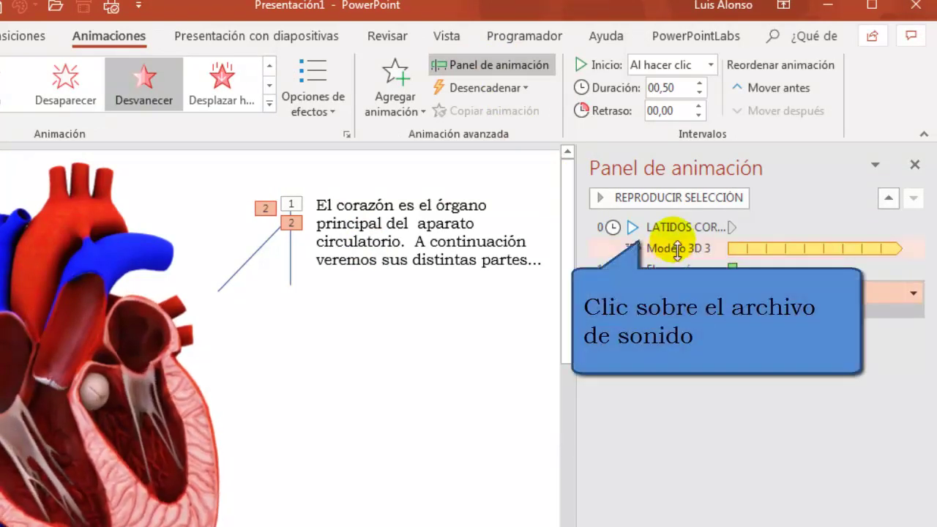
{"action": "left_click", "coordinate": [677, 228]}
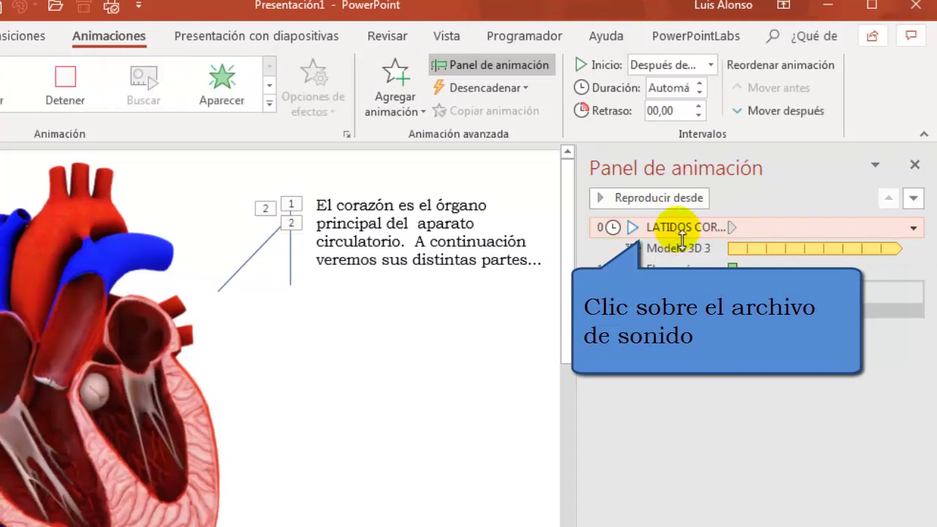
{"action": "left_click", "coordinate": [710, 65]}
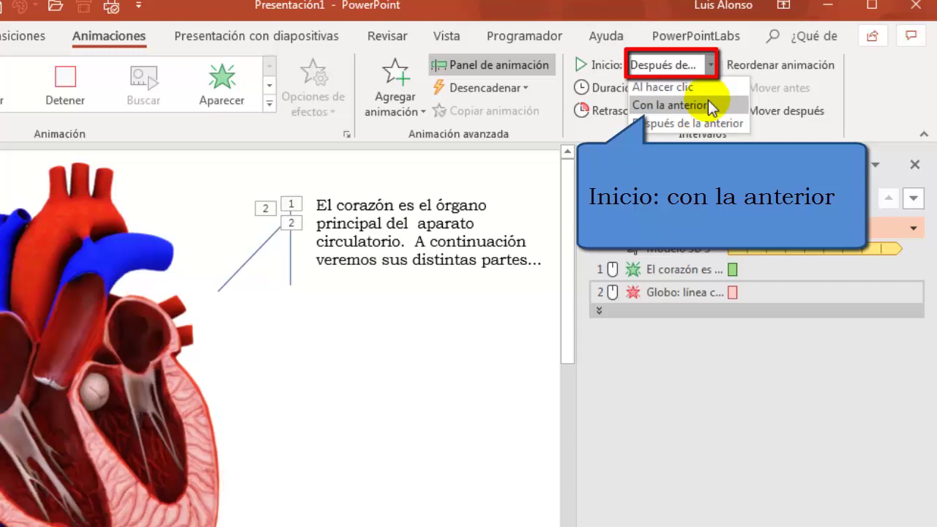
{"action": "left_click", "coordinate": [708, 104]}
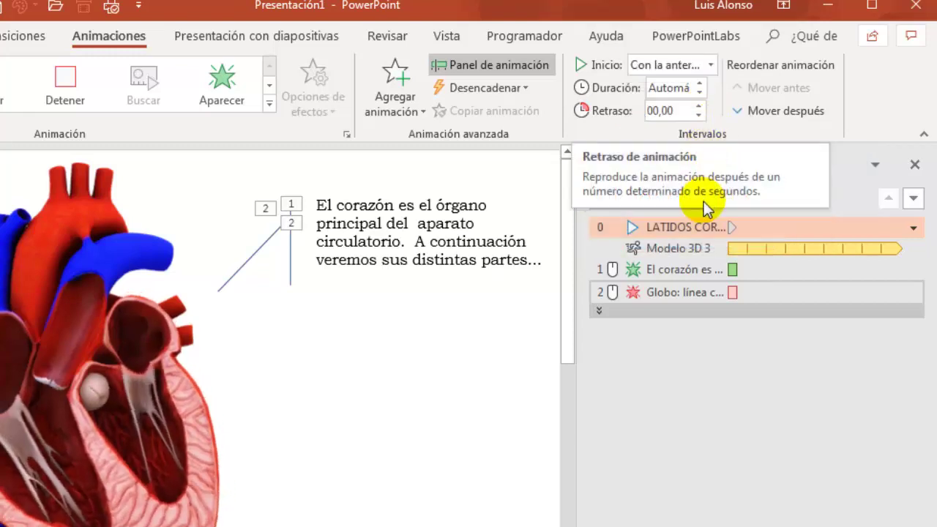
- Review the 3D model, text entrance and callout exit timings, then close the animation pane
{"action": "left_click", "coordinate": [695, 249]}
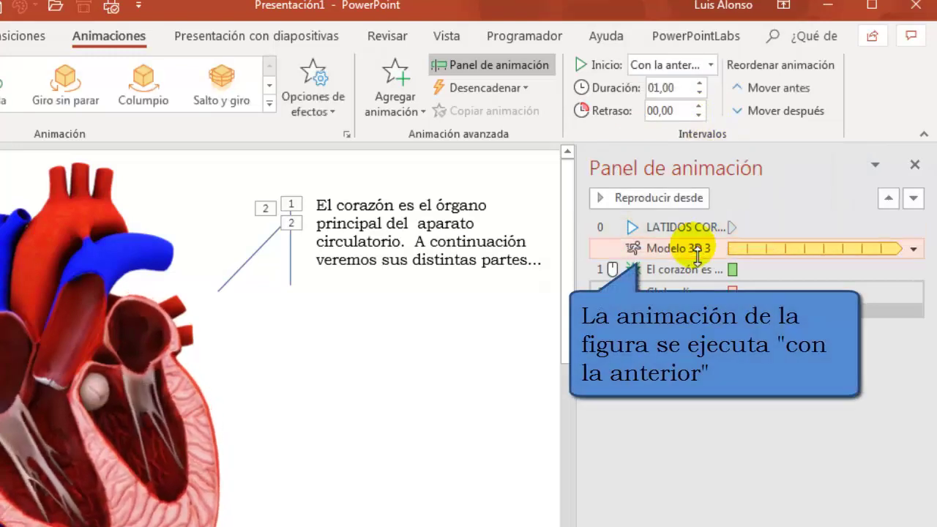
{"action": "left_click", "coordinate": [682, 271]}
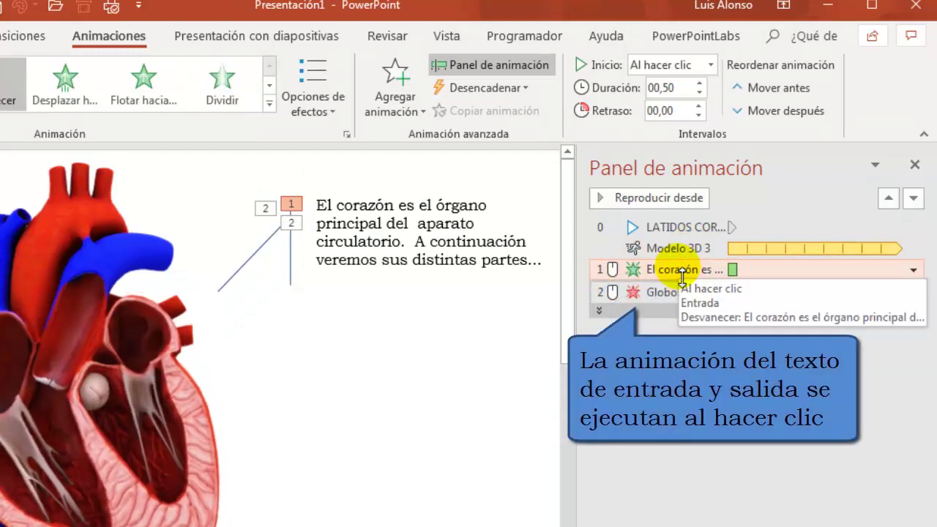
{"action": "left_click", "coordinate": [675, 295]}
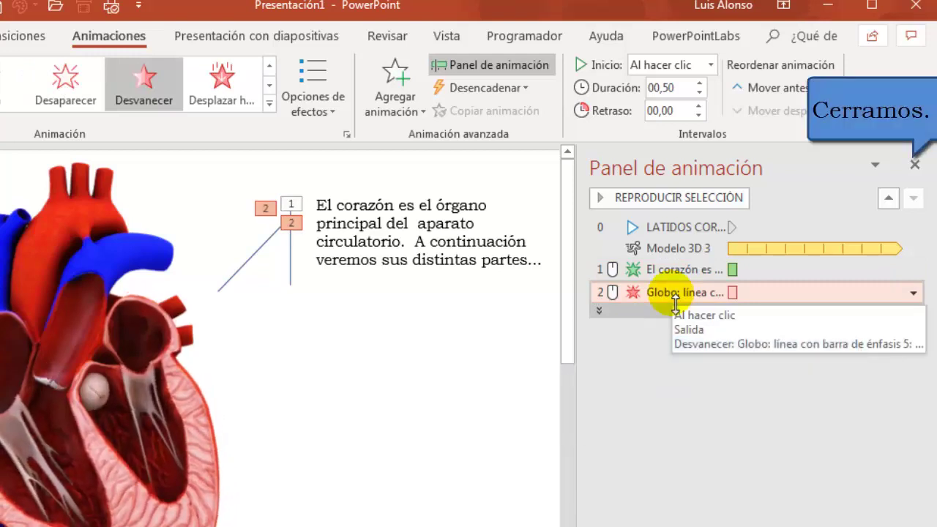
{"action": "left_click", "coordinate": [914, 165]}
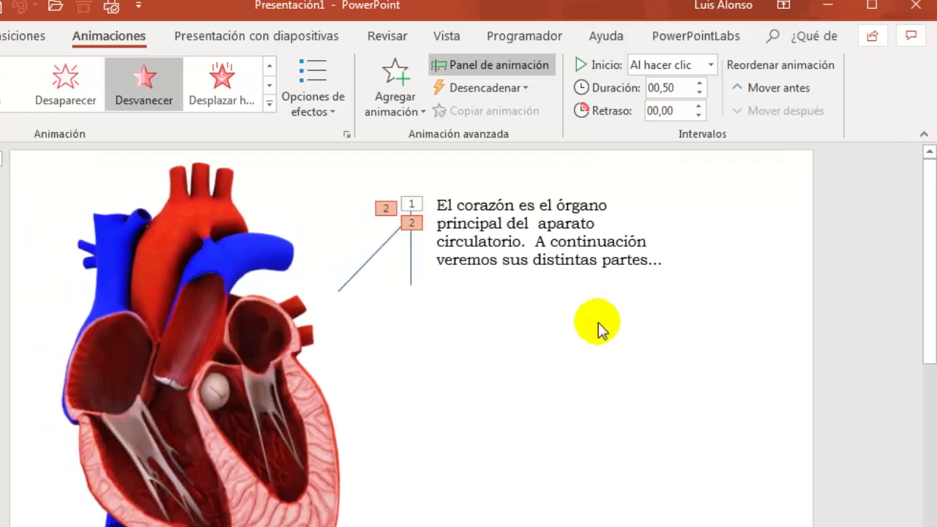